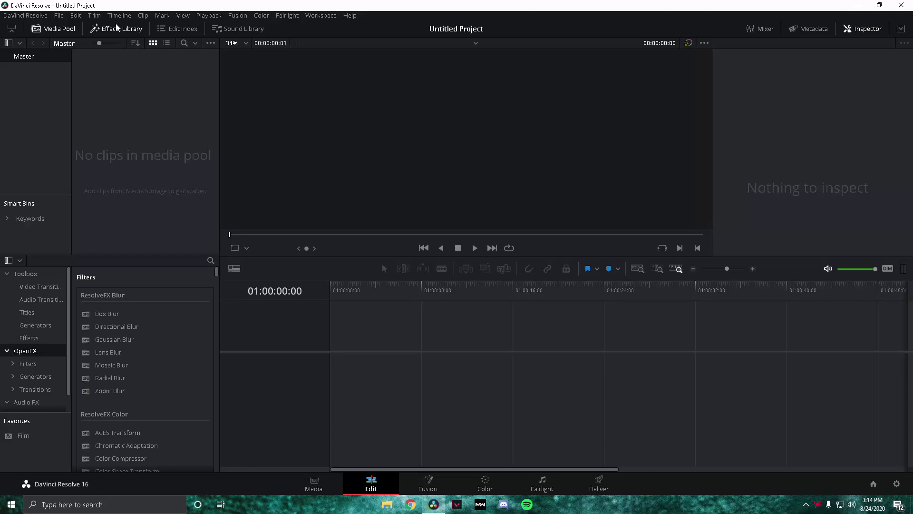
Step: Hide the Media Pool and Effects Library panels, then bring up File Explorer
click(61, 29)
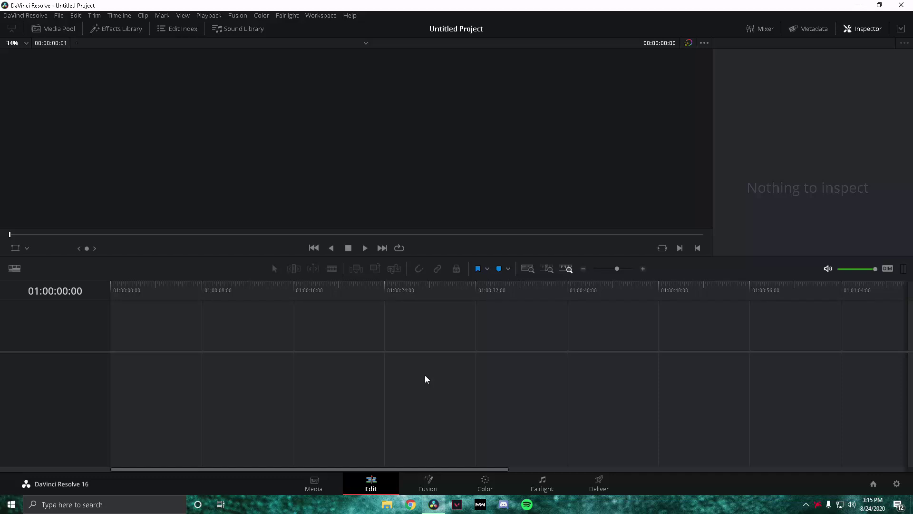
click(394, 504)
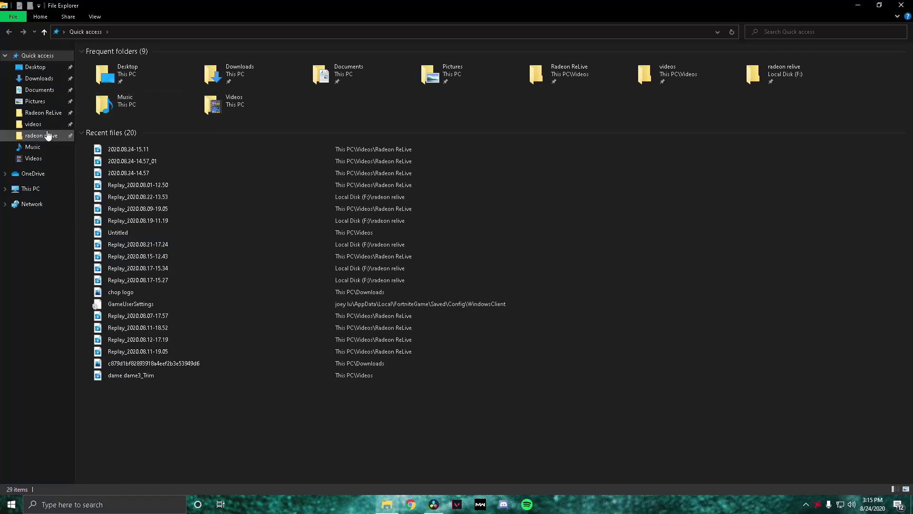
Step: Drag the Radeon ReLive gameplay replay onto the timeline, then go to Downloads for the music
click(43, 113)
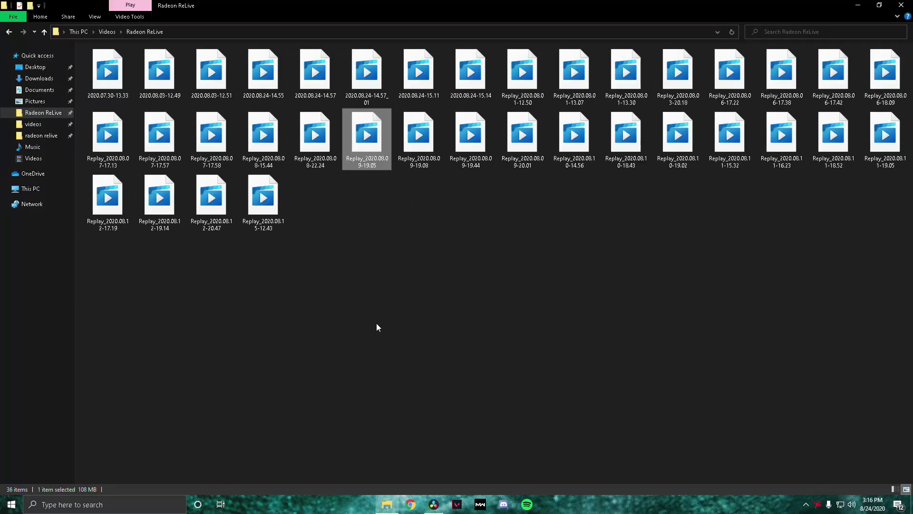
drag(360, 151, 337, 399)
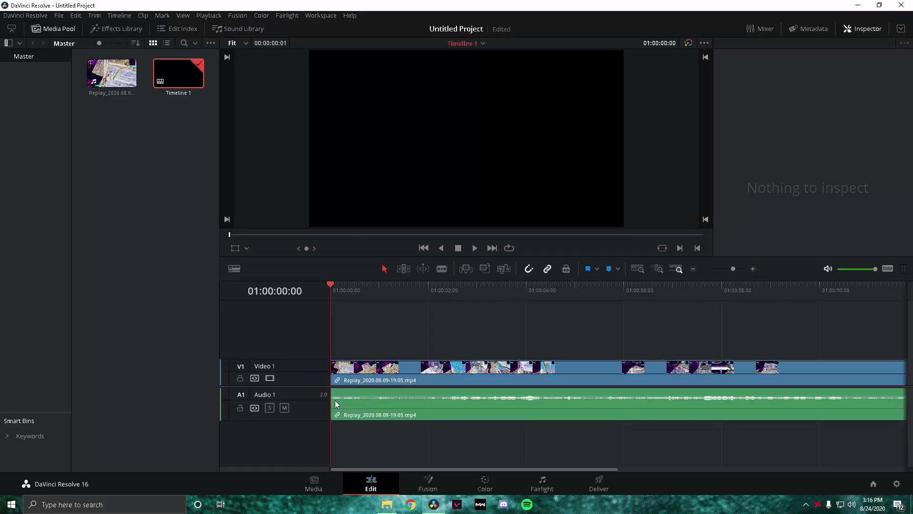
key(alt+Tab)
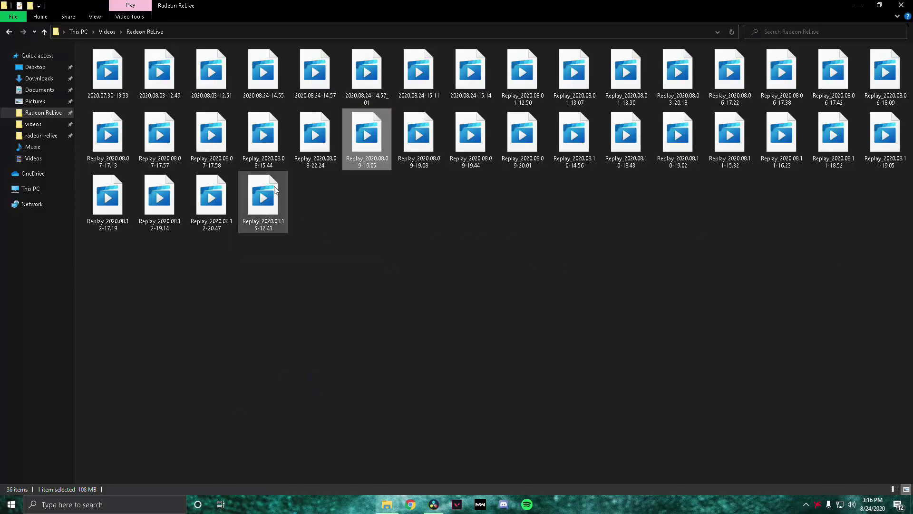
click(45, 80)
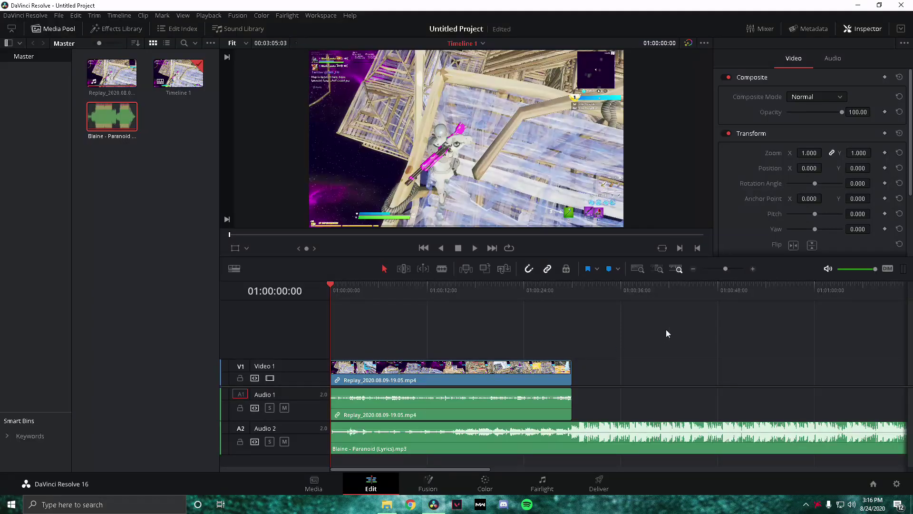
Step: Zoom to the song near 32 s, park the playhead on the beat at 01:00:33:09, and select the A2 clip
drag(724, 267, 732, 267)
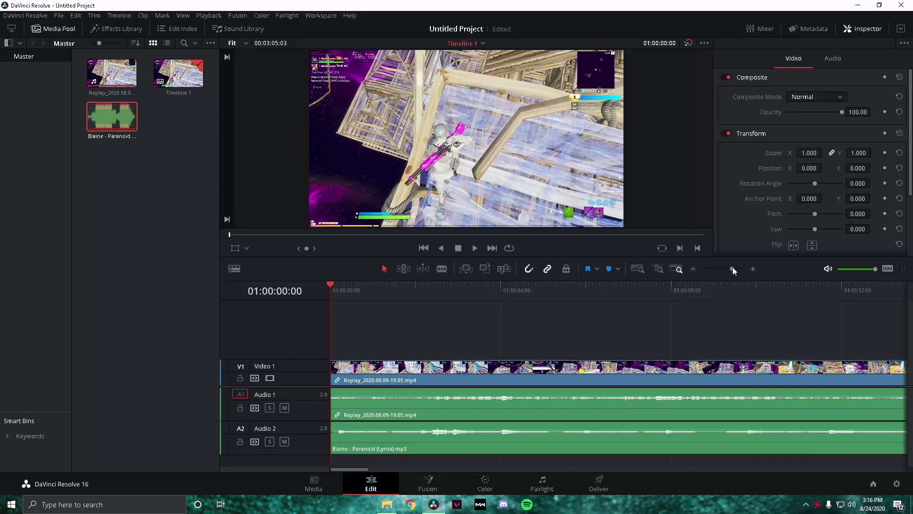
drag(345, 469, 436, 474)
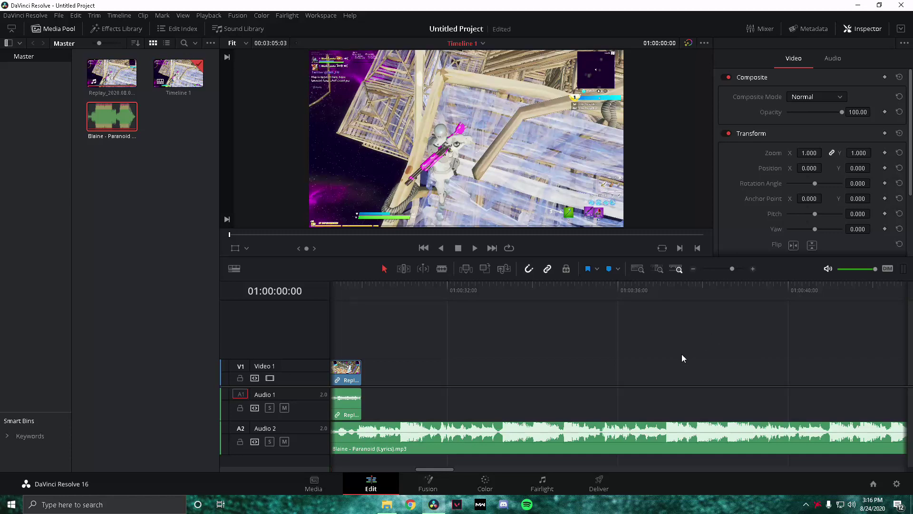
drag(506, 289, 486, 298)
click(517, 452)
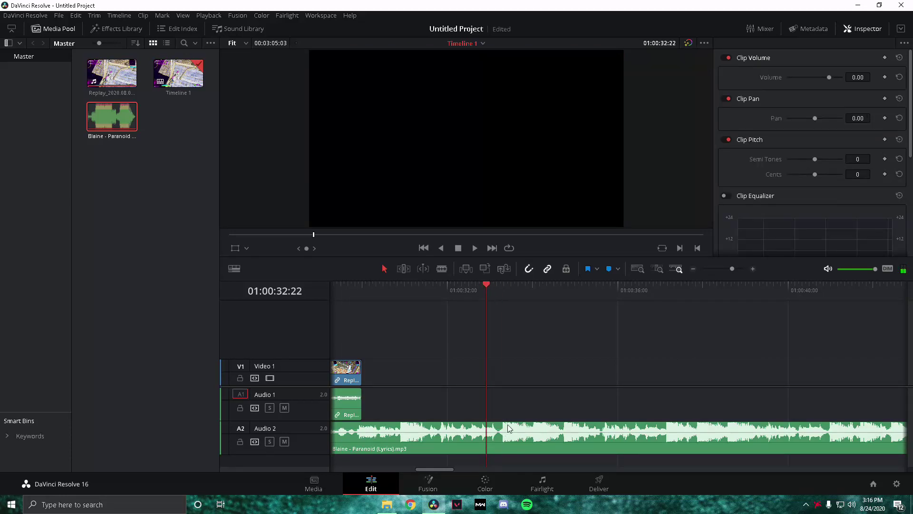
key(space)
key(space)
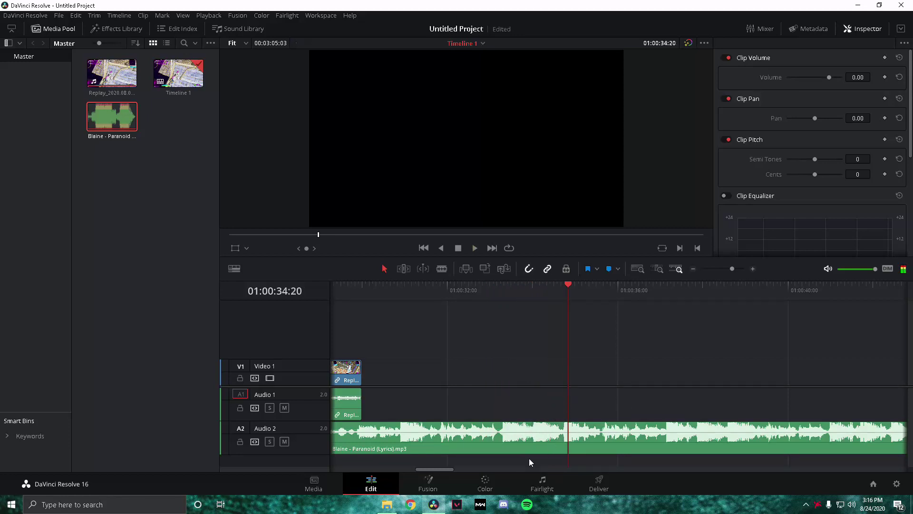
drag(513, 298, 507, 301)
click(519, 443)
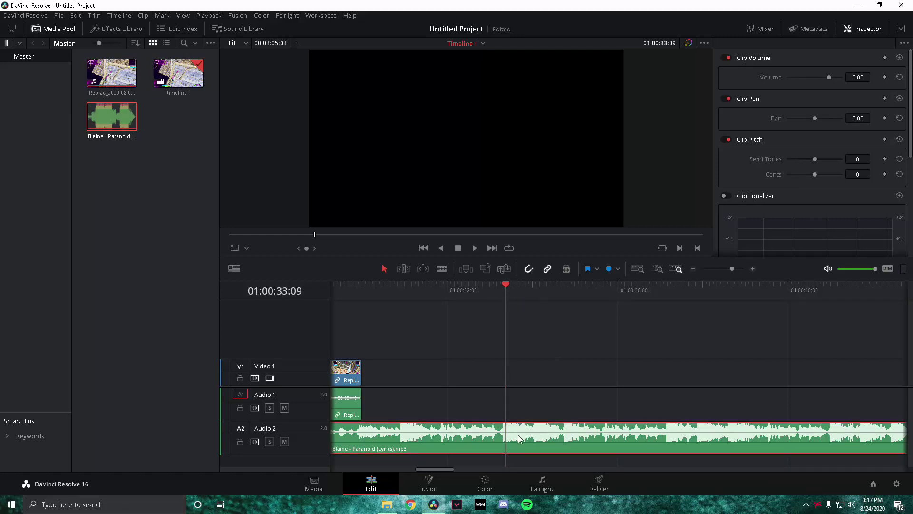
Step: Add three beat markers to the A2 song clip during playback with M
key(m)
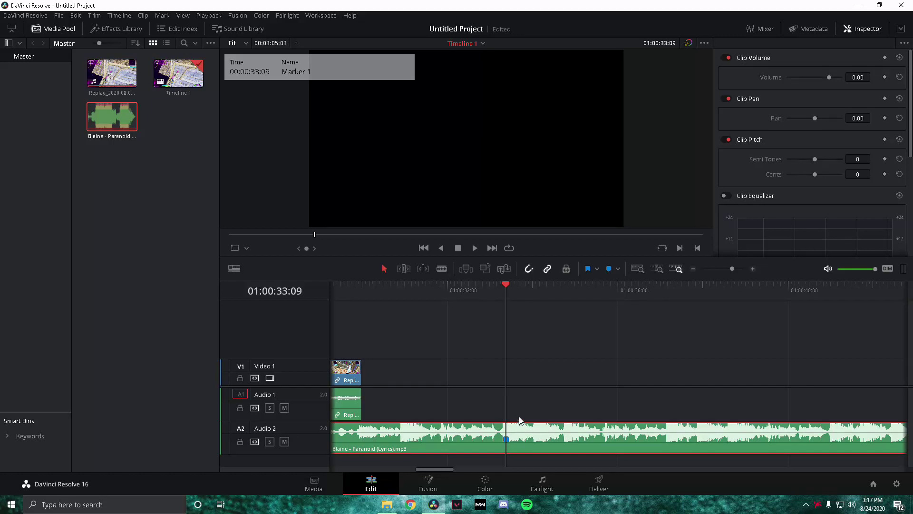
key(space)
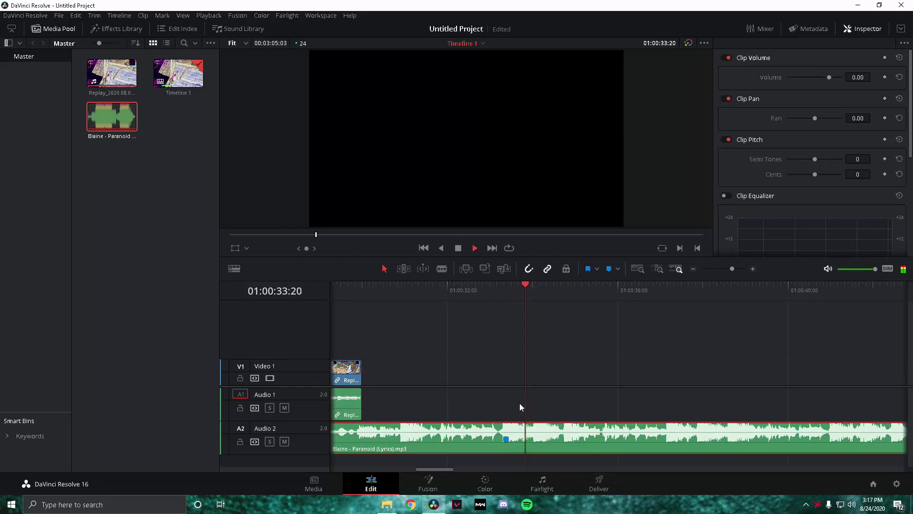
key(m)
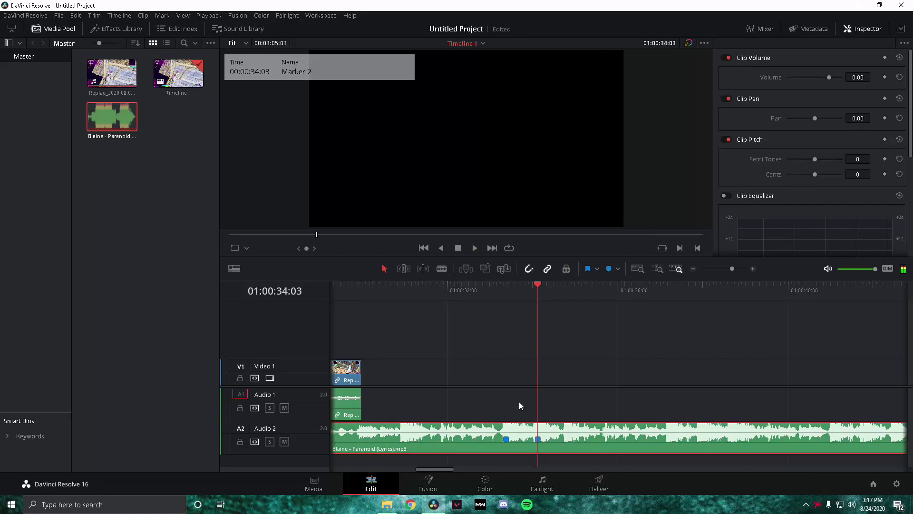
key(m)
Step: Shift Marker 2 slightly earlier onto the beat and play back to check timing
drag(548, 284, 502, 299)
click(738, 268)
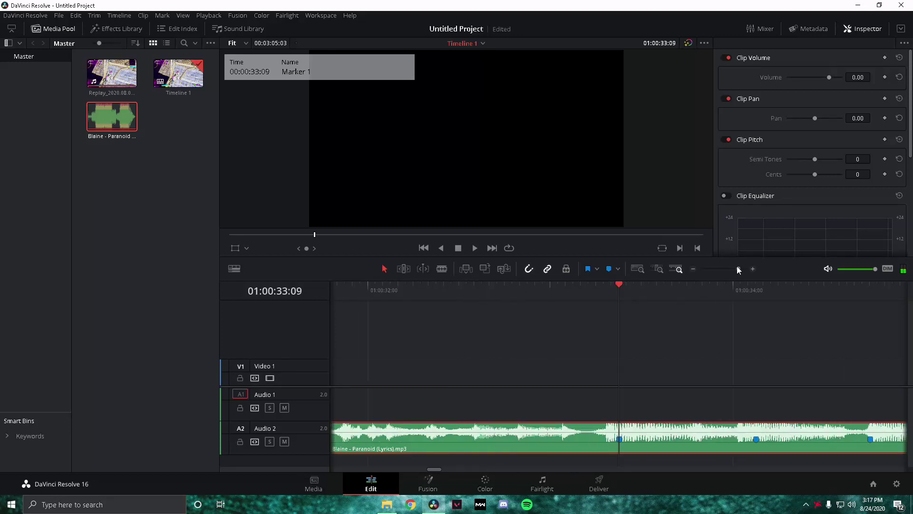
drag(583, 287, 595, 291)
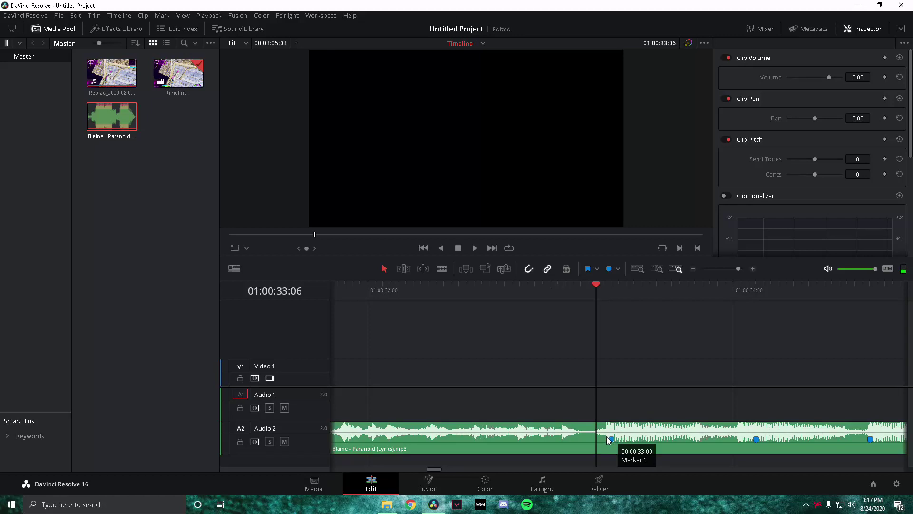
drag(756, 439, 740, 439)
key(space)
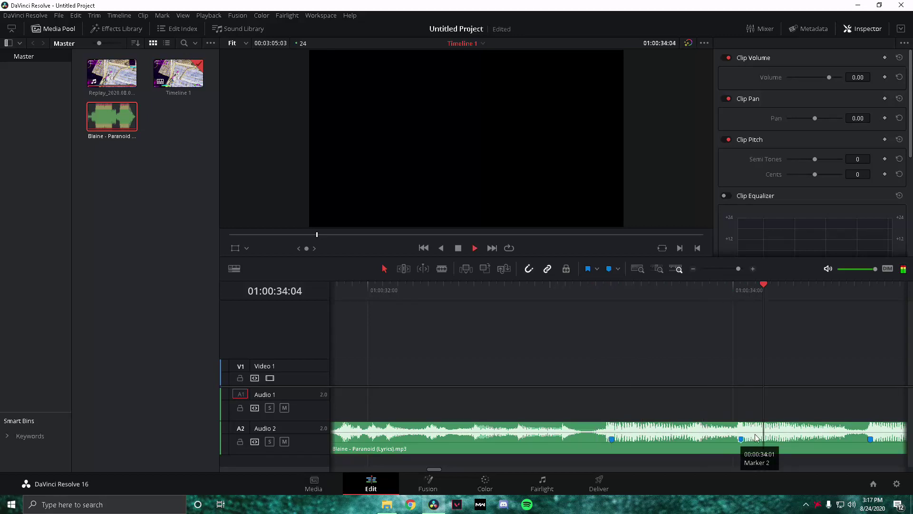
Step: Zoom the timeline out and lengthen the gameplay clip past the markers
drag(738, 274, 737, 274)
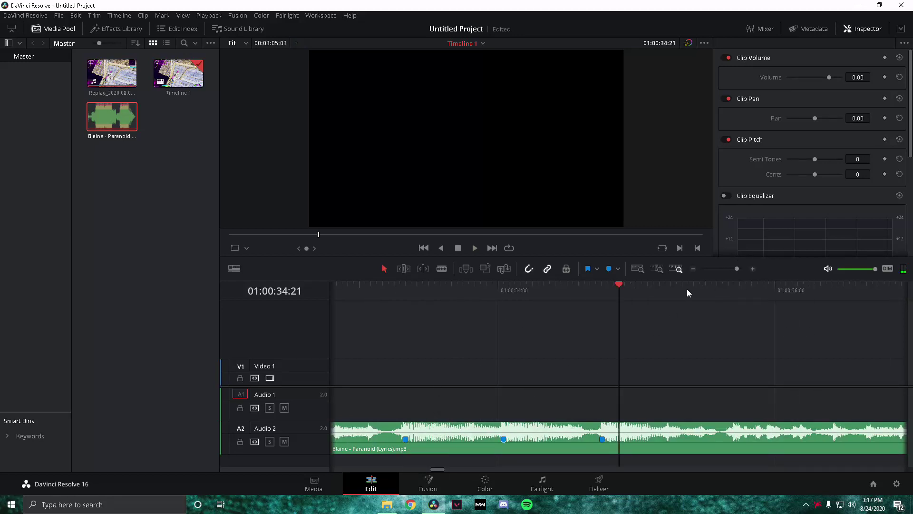
drag(736, 269, 735, 270)
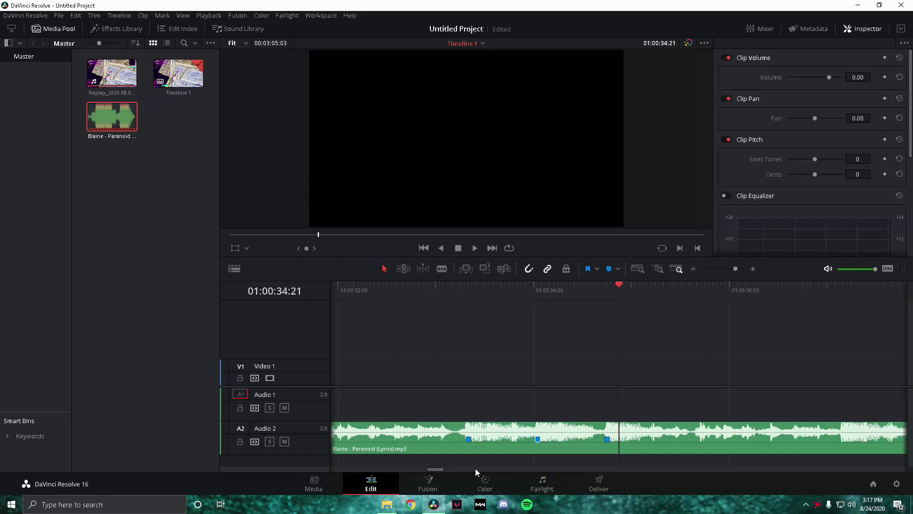
mouse_move(436, 470)
mouse_down()
mouse_move(375, 468)
mouse_move(435, 467)
mouse_up()
drag(734, 270, 733, 269)
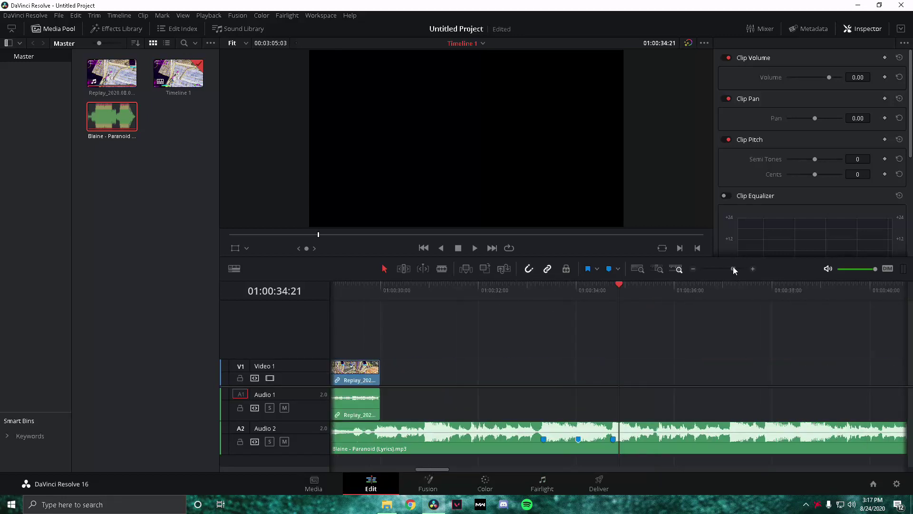
drag(379, 371, 903, 379)
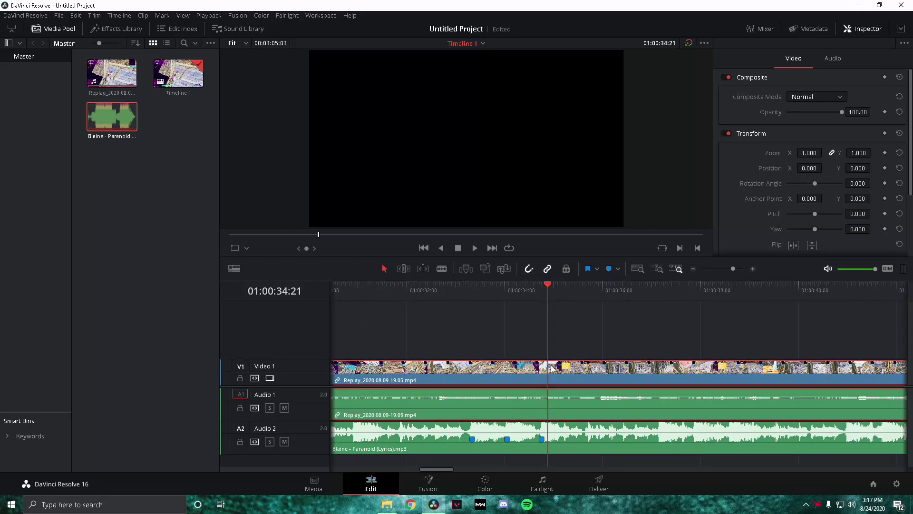
Step: Undo an accidental move to V2, then cut the gameplay clip at the playhead and delete the tail
drag(561, 373, 582, 356)
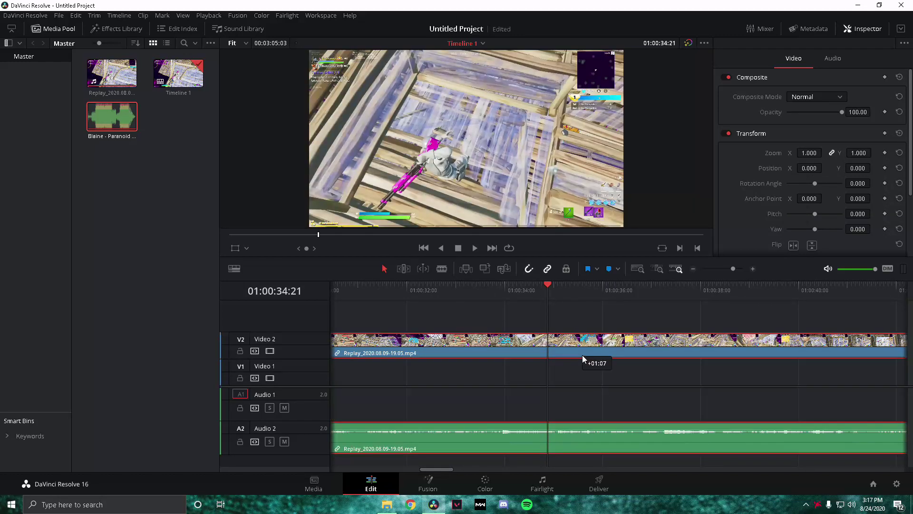
key(ctrl+z)
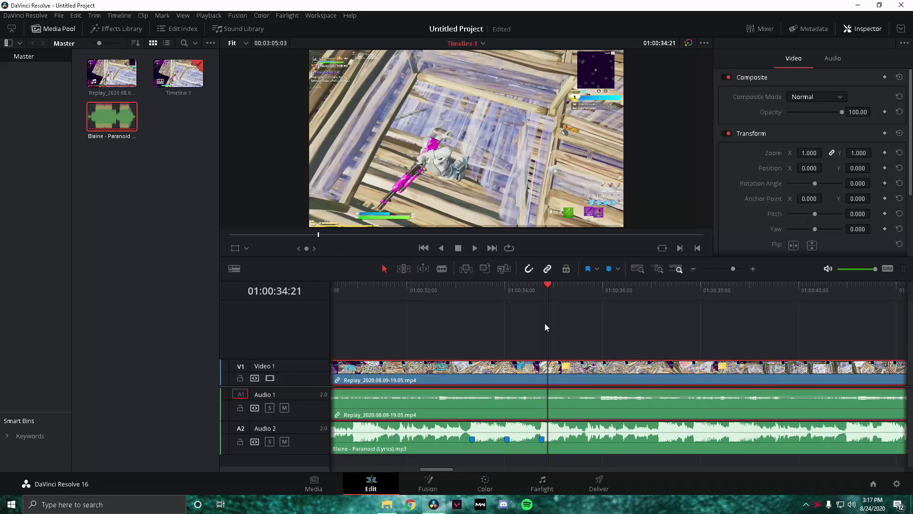
key(ctrl+b)
click(580, 379)
key(Delete)
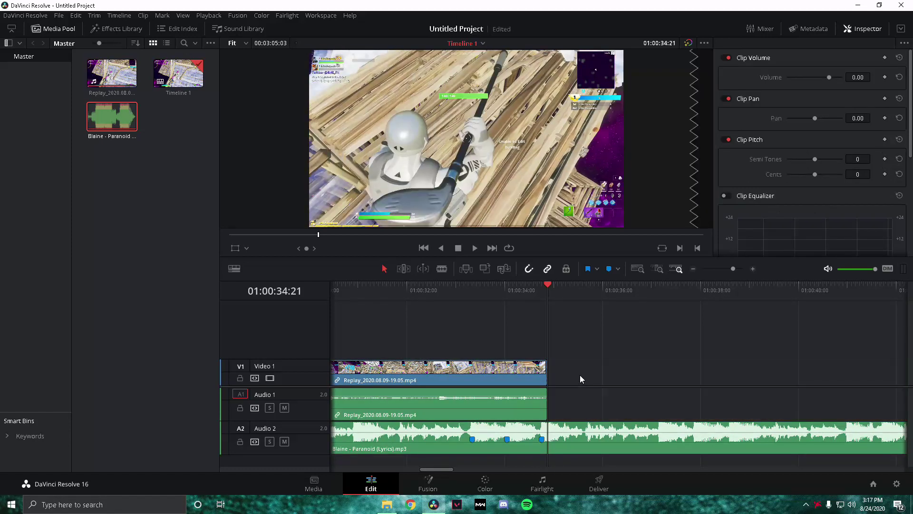
Step: Stretch the gameplay clip back to full length and slide its start onto Marker 1
drag(546, 374, 904, 380)
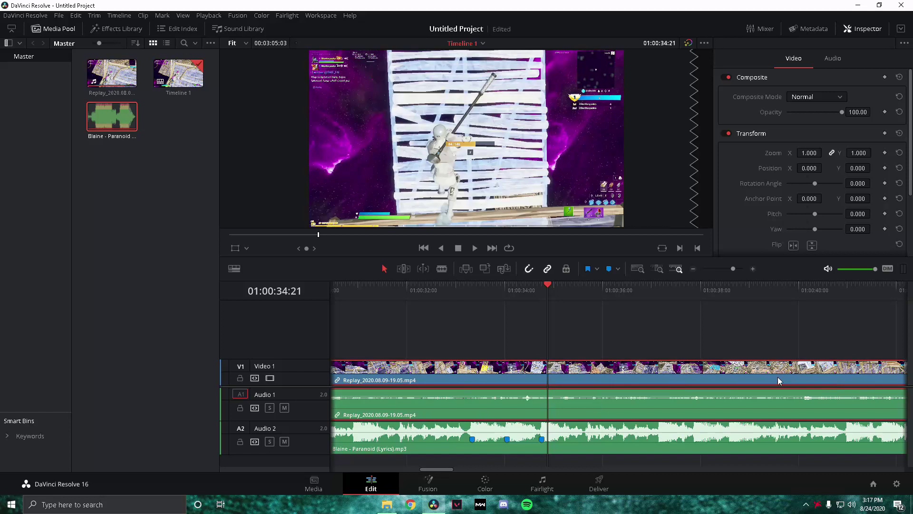
drag(614, 364, 699, 364)
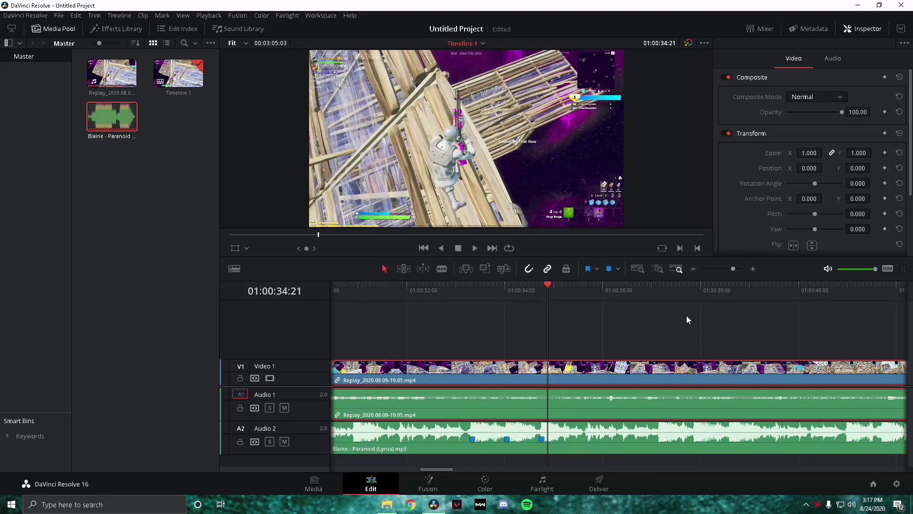
drag(731, 267, 728, 268)
drag(532, 368, 718, 368)
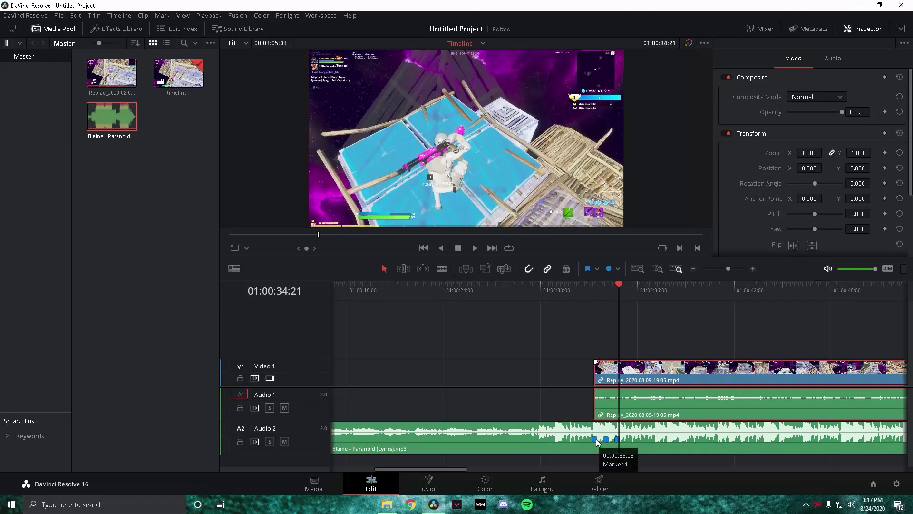
click(595, 290)
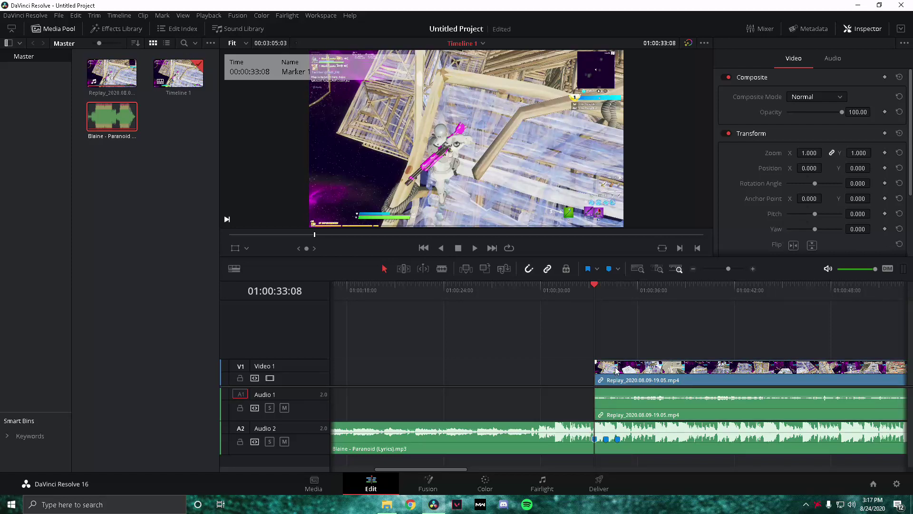
drag(728, 269, 731, 270)
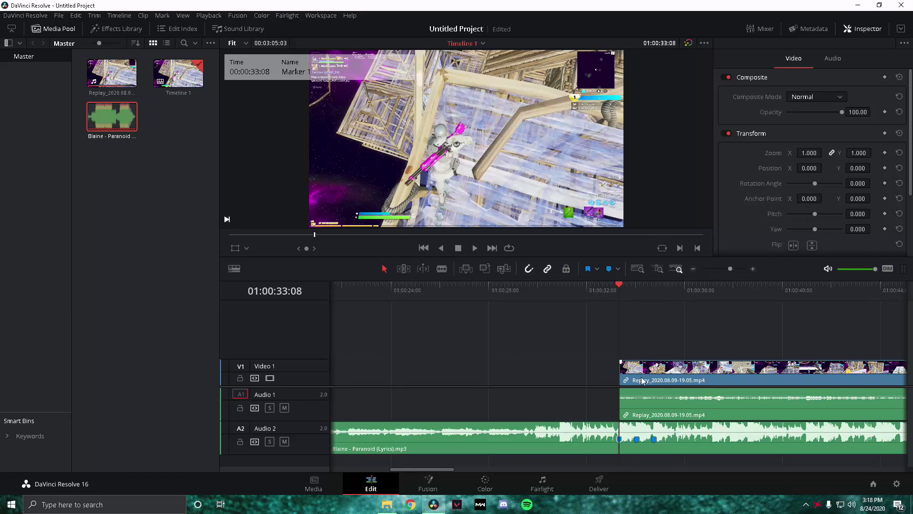
scroll(640, 298, right, 3)
click(442, 285)
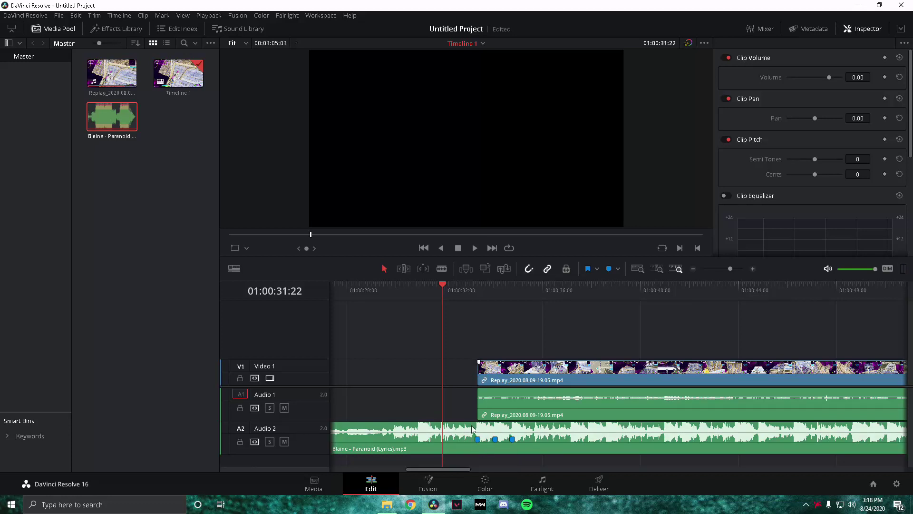
key(space)
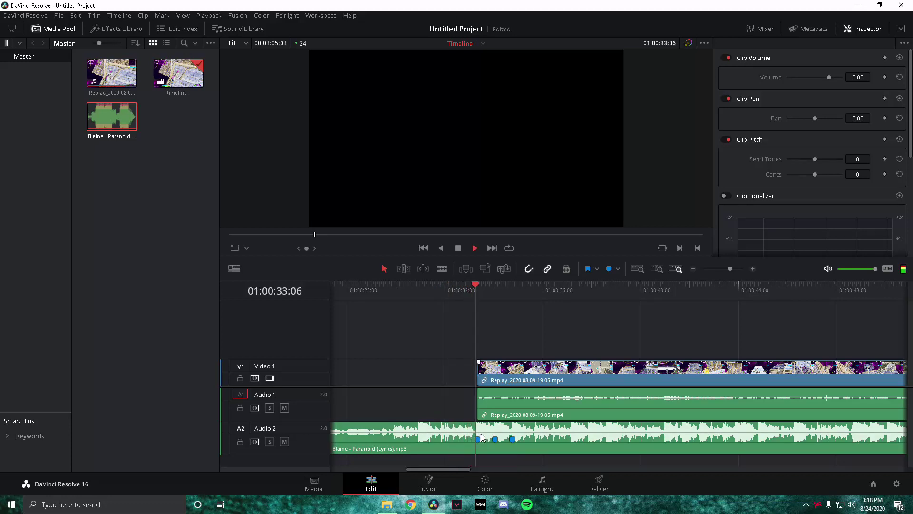
key(space)
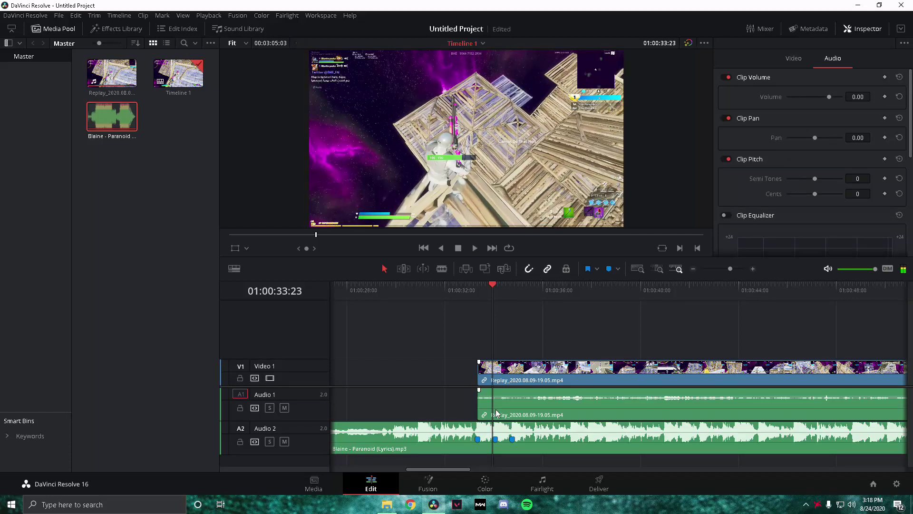
key(shift+Up)
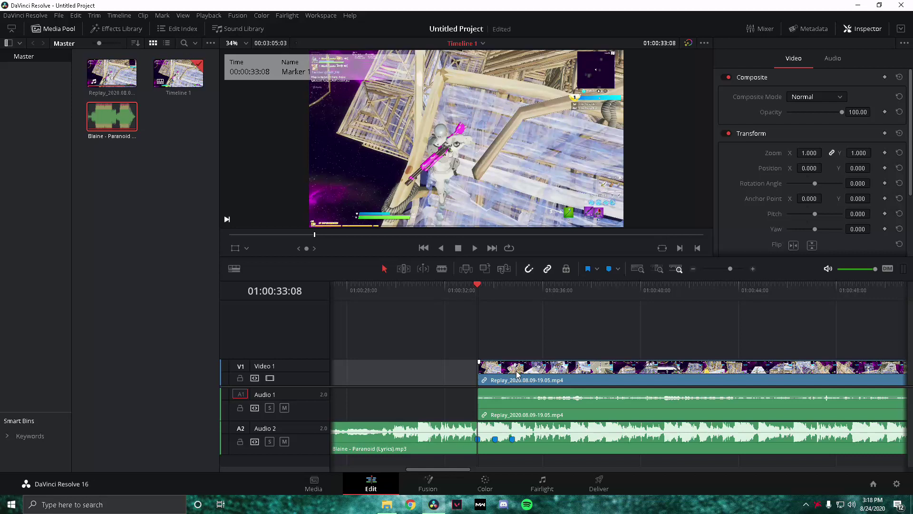
Step: Deselect all clips, select the Replay clip on V1, and Alt-drag a copy onto a new V2 track
right_click(494, 414)
click(521, 396)
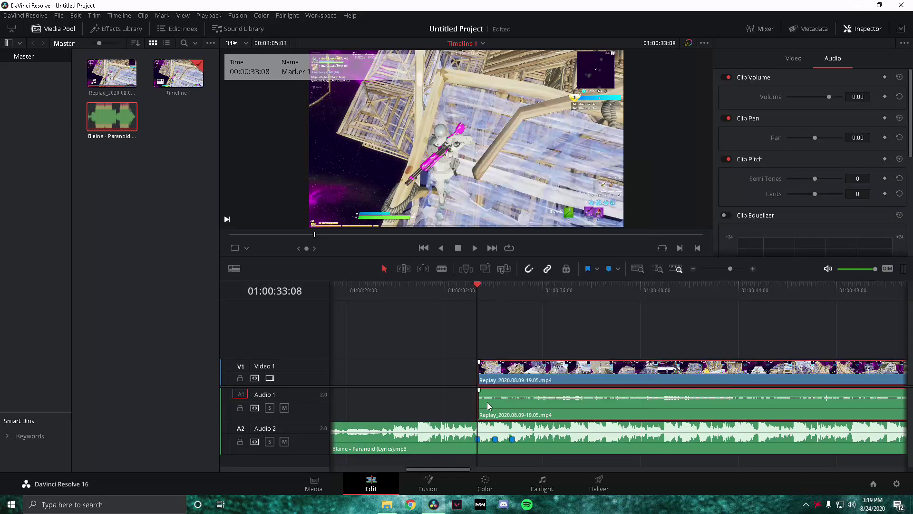
click(455, 409)
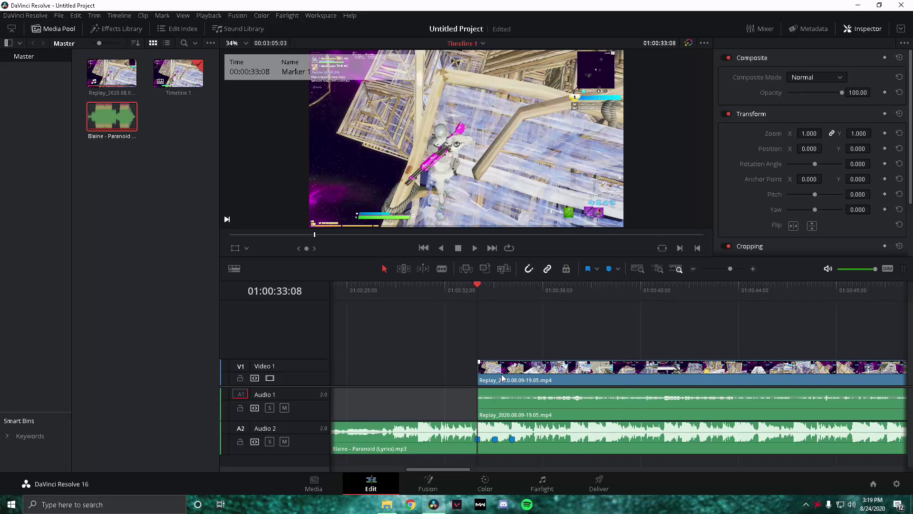
click(445, 375)
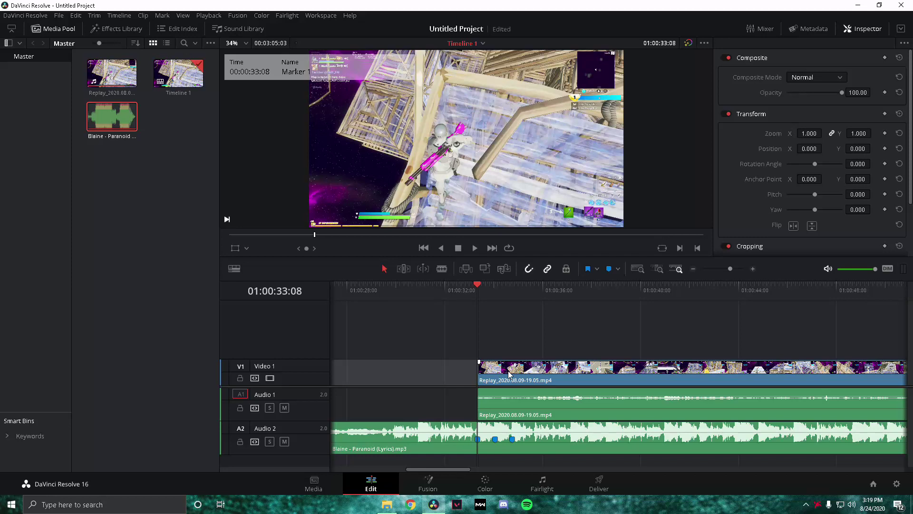
click(509, 374)
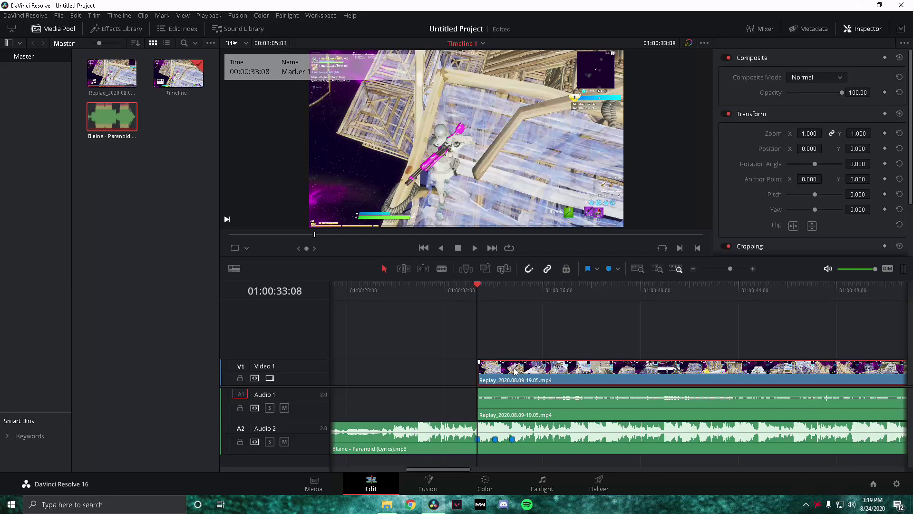
drag(514, 371, 516, 352)
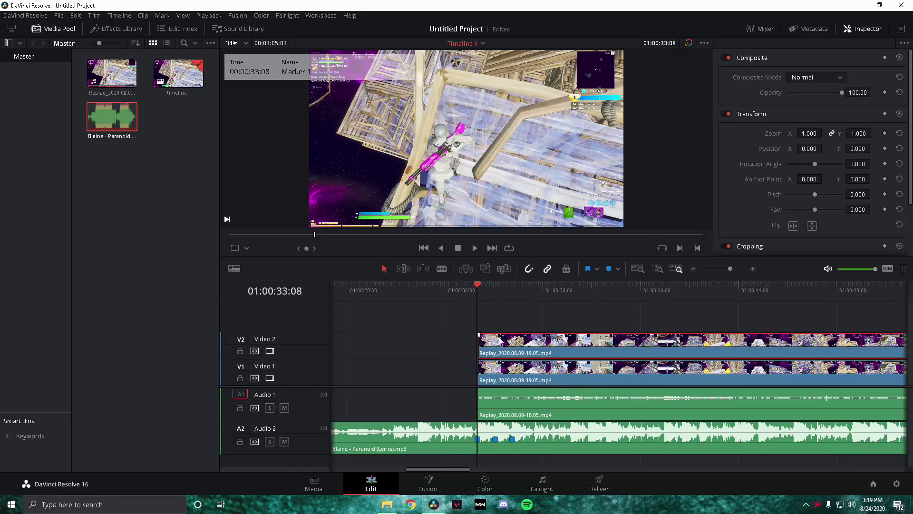
Step: Split the V1 gameplay clip at Marker 3 and delete the part after it
drag(474, 285, 518, 289)
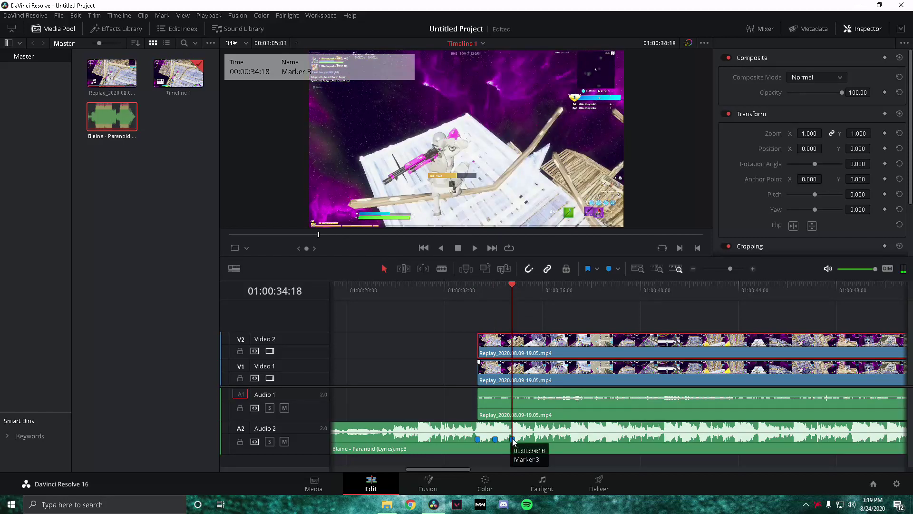
click(538, 368)
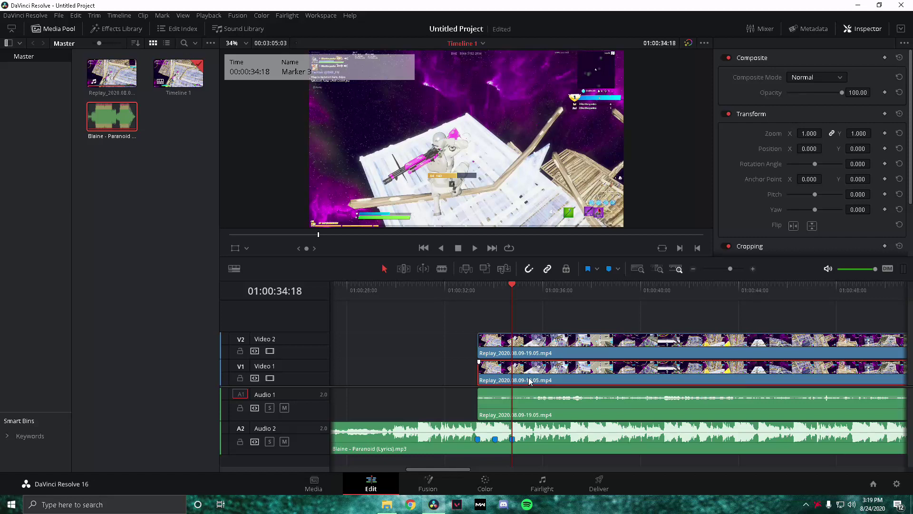
key(ctrl+b)
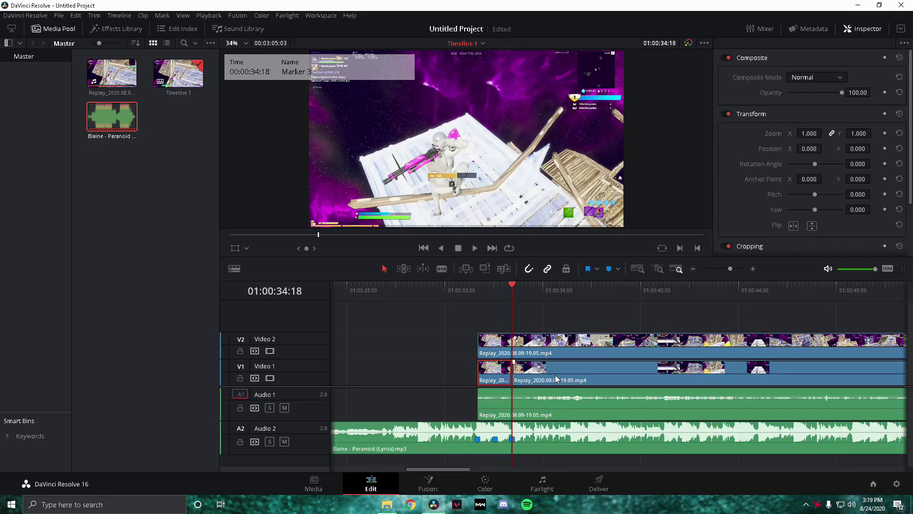
key(Delete)
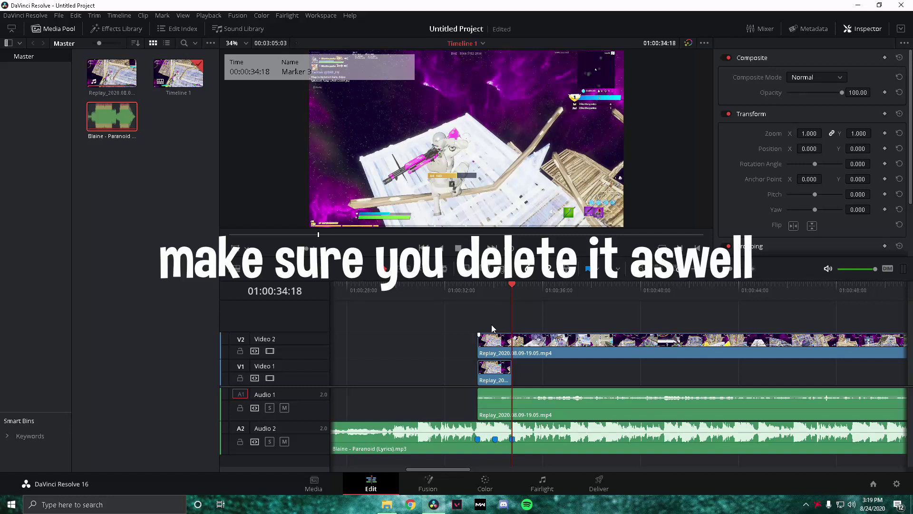
Step: Disable the V2 gameplay clip with D, then reselect the short V1 clip
click(494, 286)
click(498, 352)
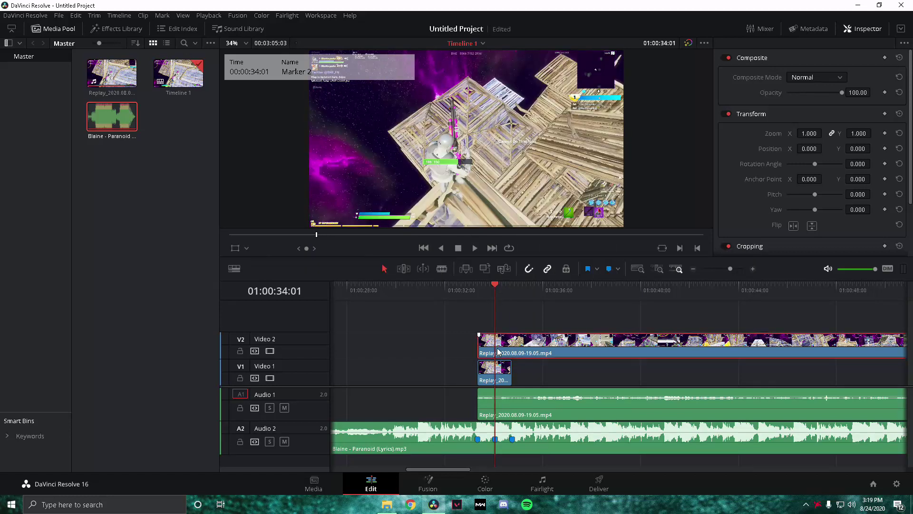
key(d)
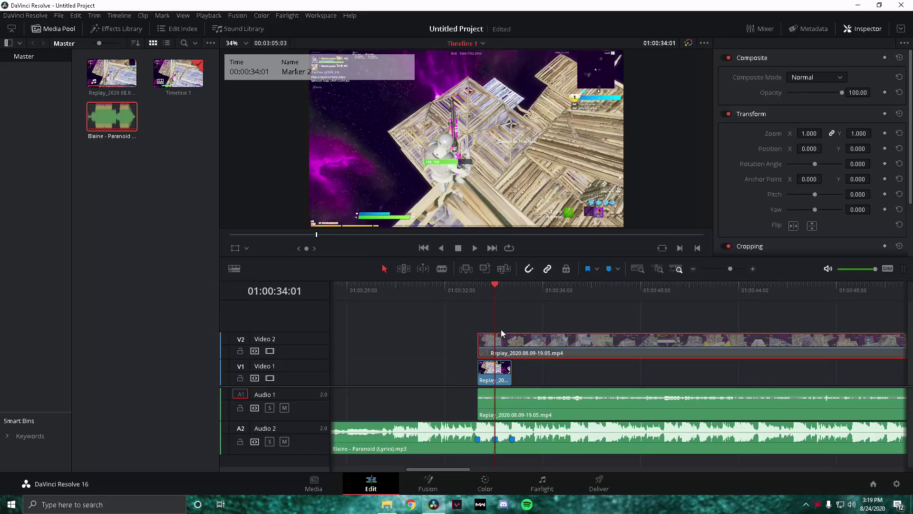
click(495, 371)
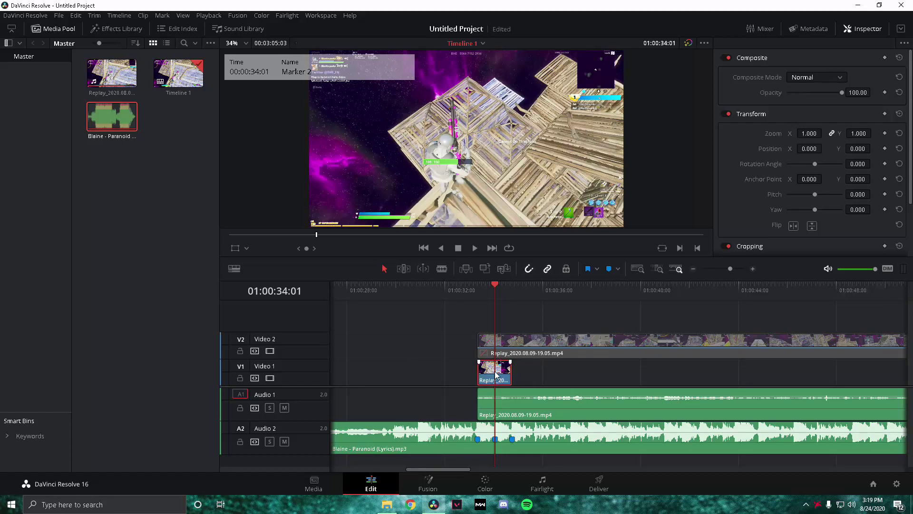
Step: In Fusion, add a Blur node after MediaIn1 on the short V1 clip
click(412, 480)
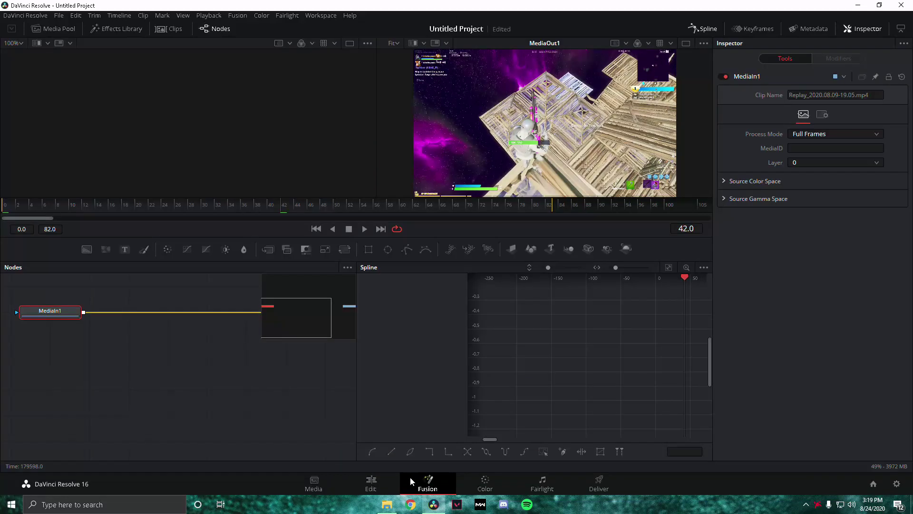
key(shift+space)
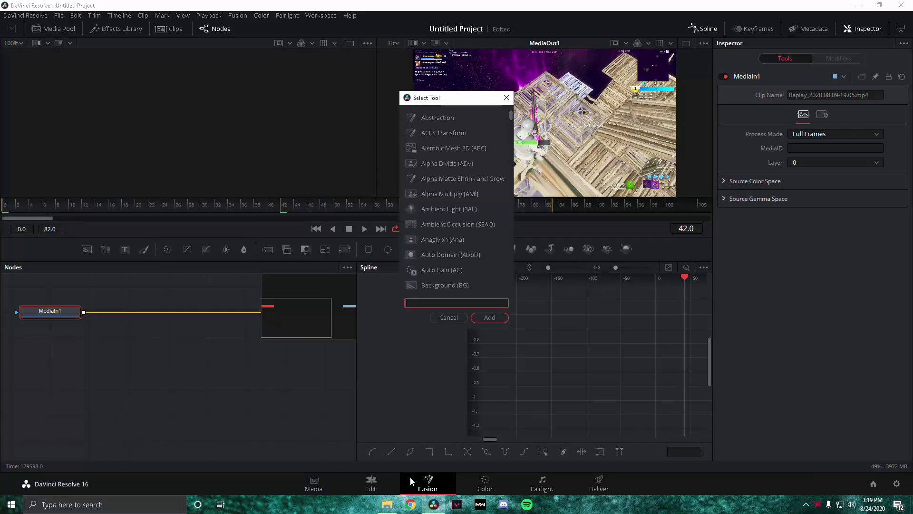
text(blur)
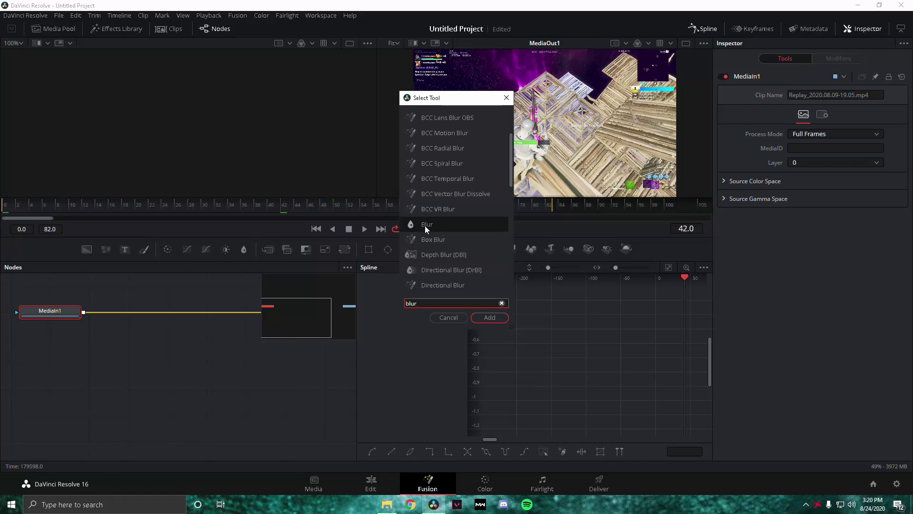
click(490, 317)
Step: Set Blur Size to 15 and go back to the Edit page
drag(791, 157, 805, 157)
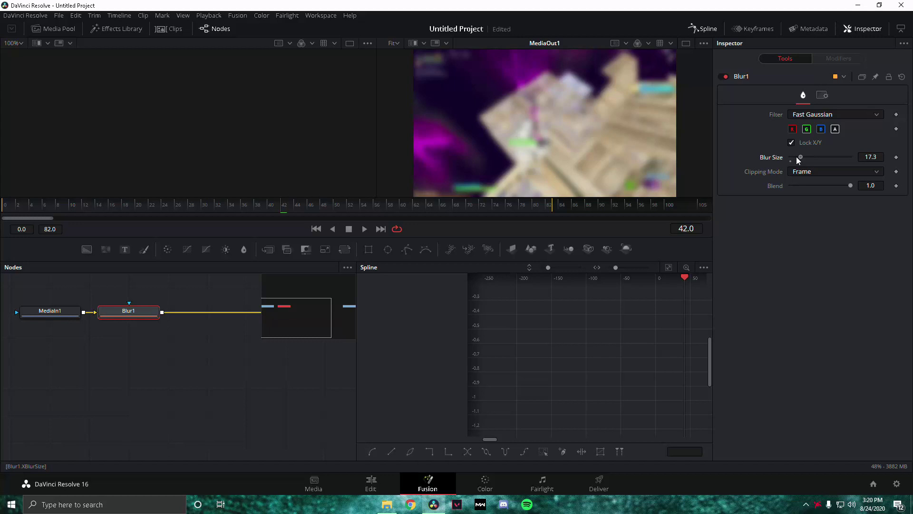
click(870, 157)
text(15)
key(Tab)
click(356, 482)
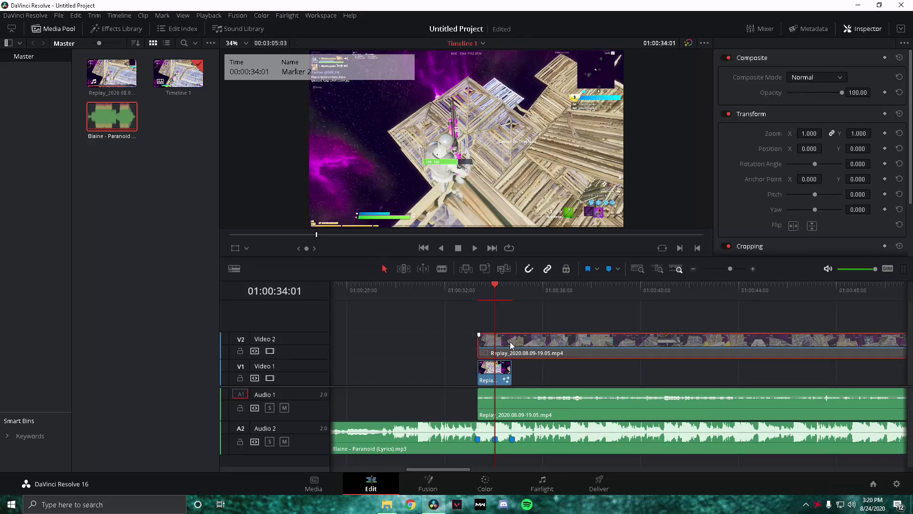
Step: Select the V2 gameplay clip, park the playhead on Marker 1 (01:00:33:08), and open Fusion
click(510, 341)
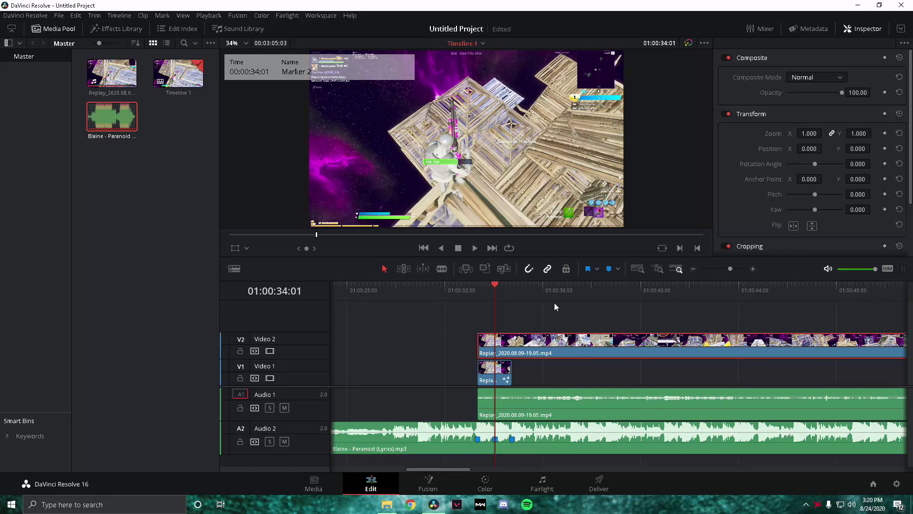
click(475, 290)
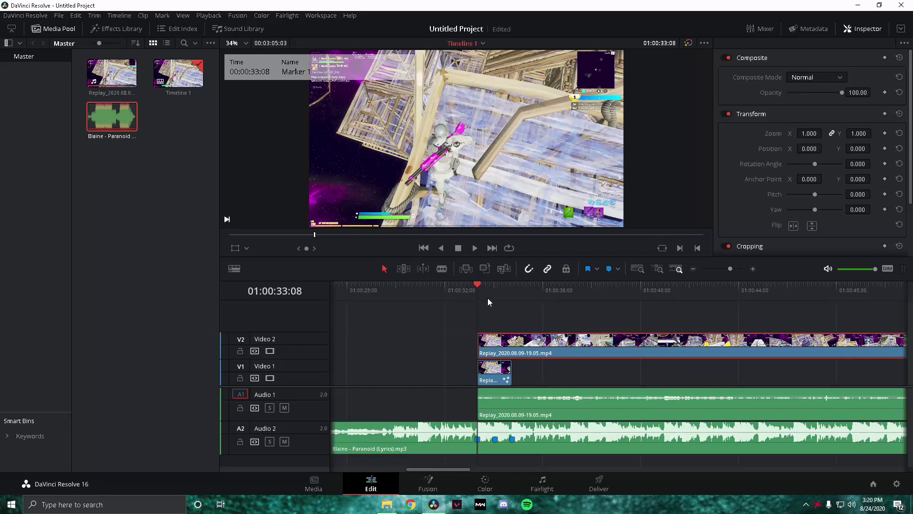
click(430, 490)
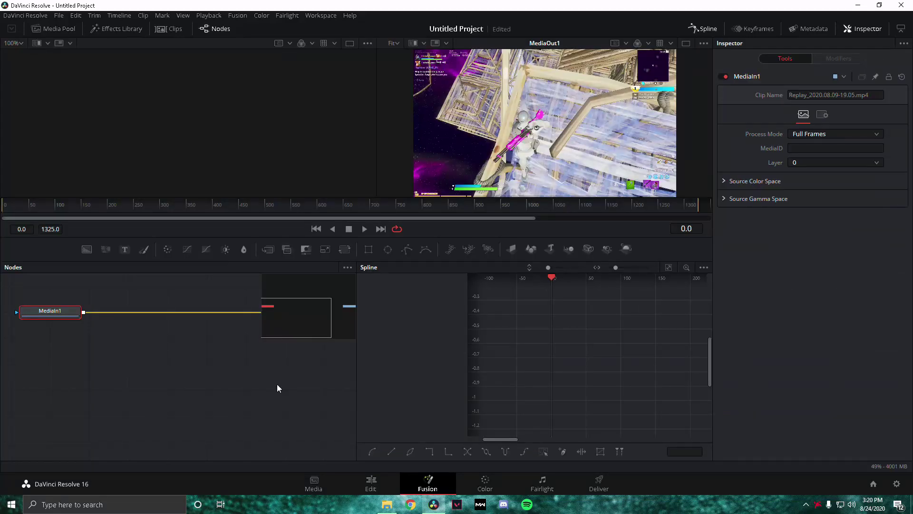
Step: Add a Transform node after MediaIn1 and hide the spline graph
key(shift+space)
text(t)
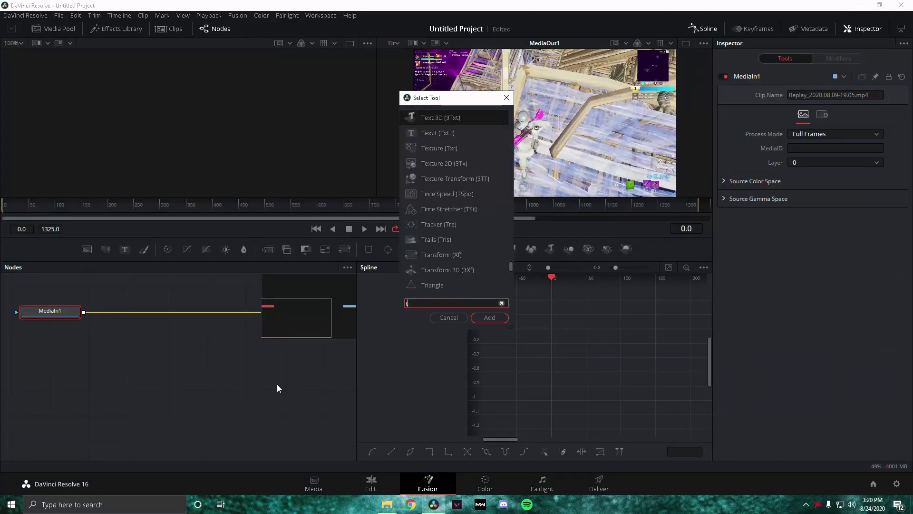
text(ransform)
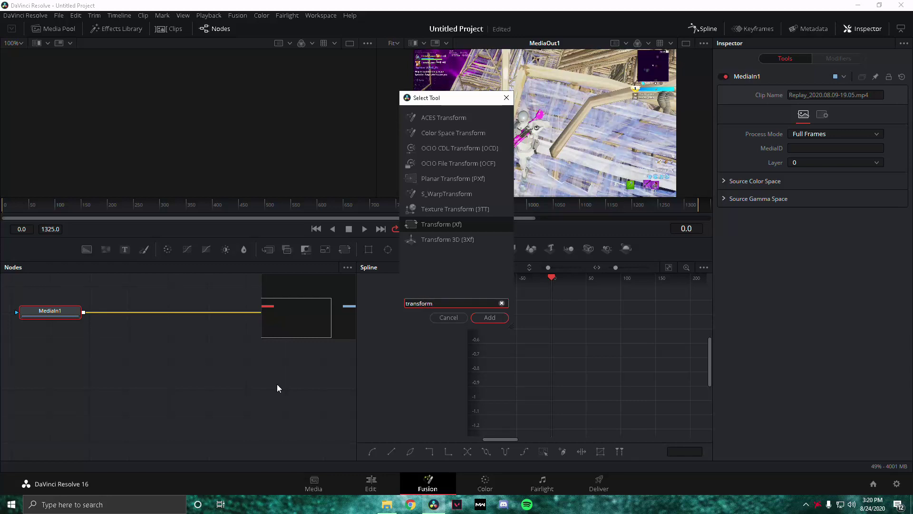
key(Return)
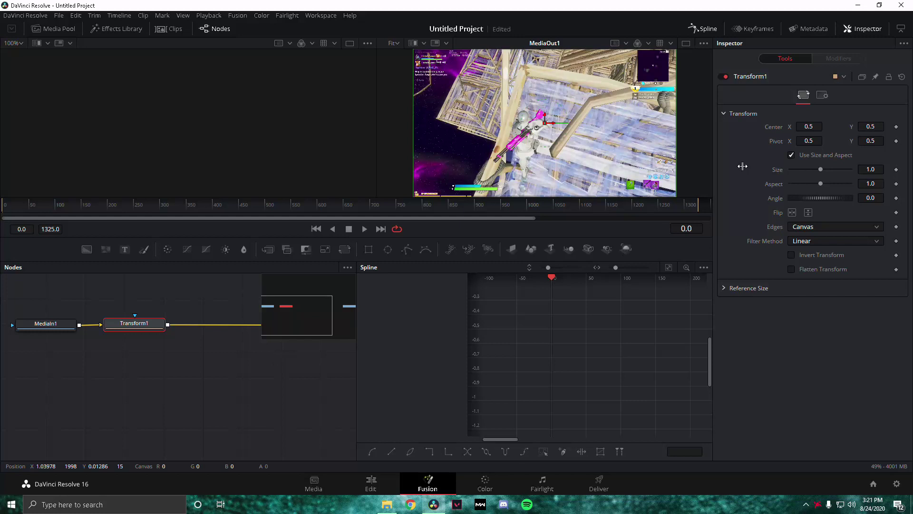
click(714, 30)
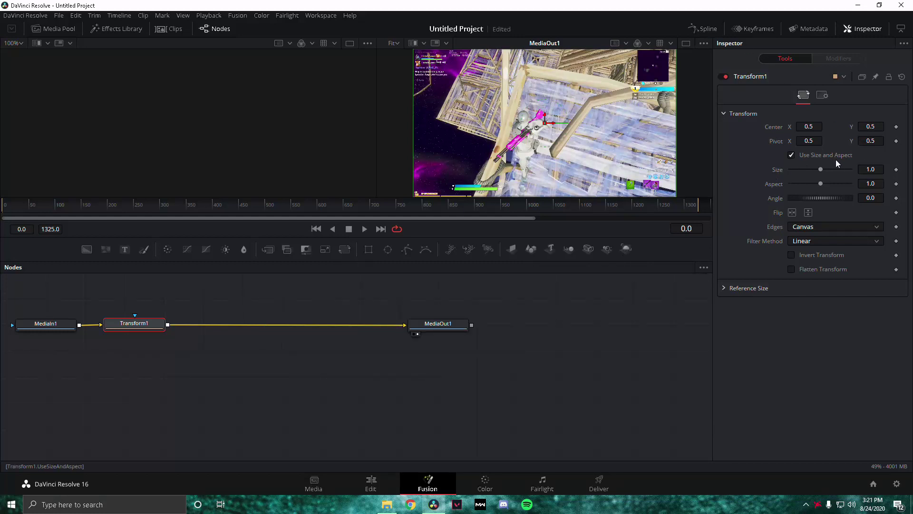
Step: Set the Transform Size to 0.7 and return to the Edit page
drag(821, 172, 816, 173)
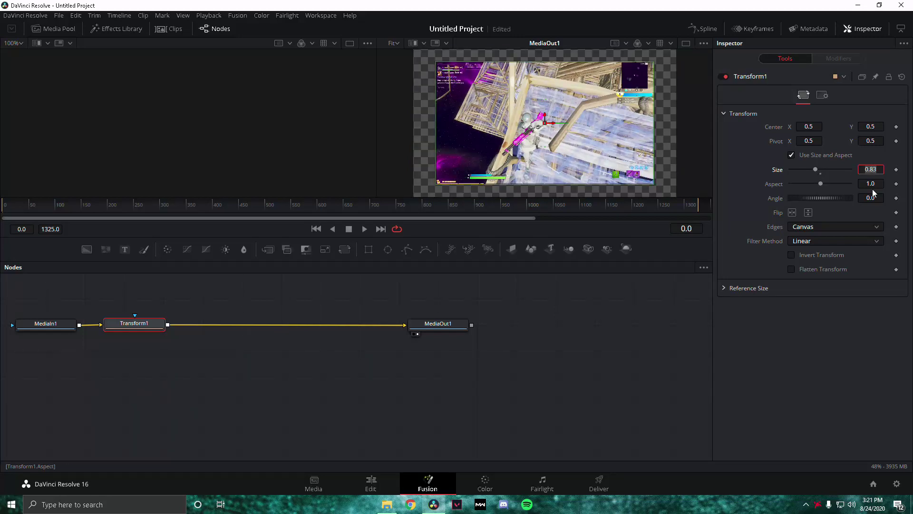
text(0.7)
key(Return)
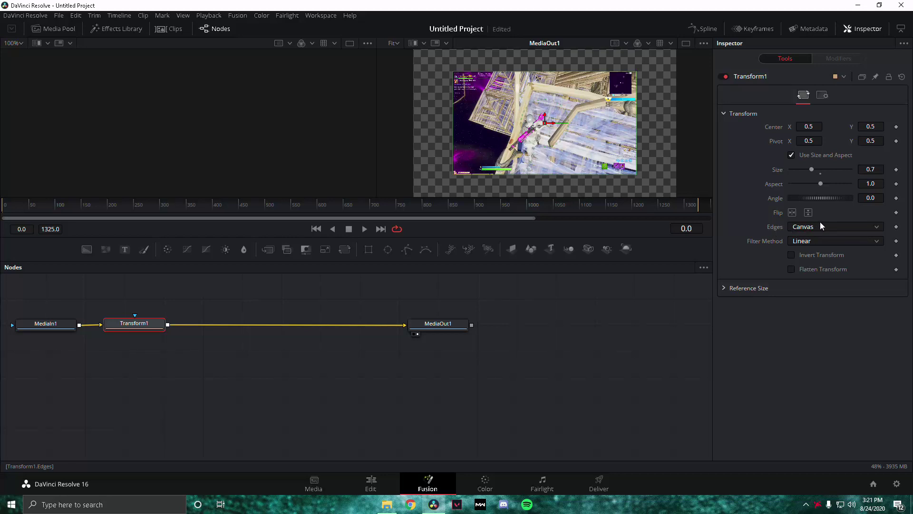
click(371, 483)
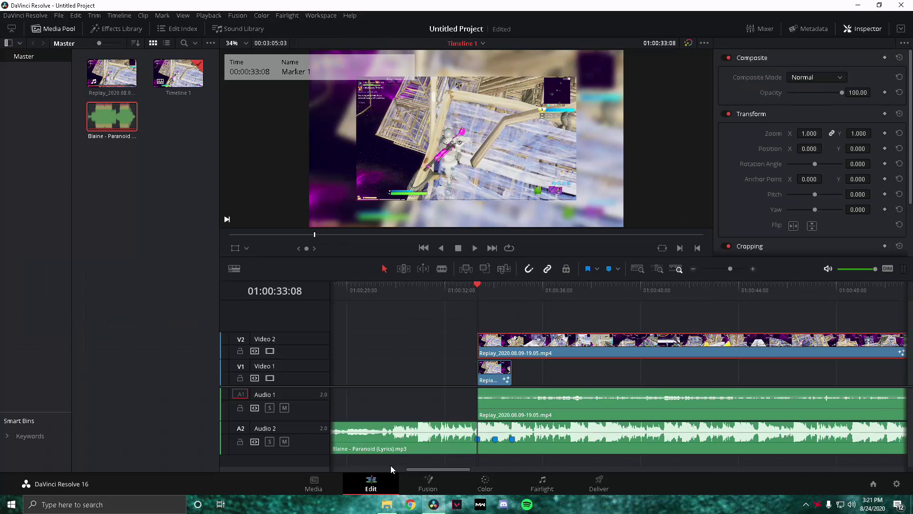
Step: Move the playhead to Marker 2 and open the V2 gameplay clip in Fusion
click(494, 288)
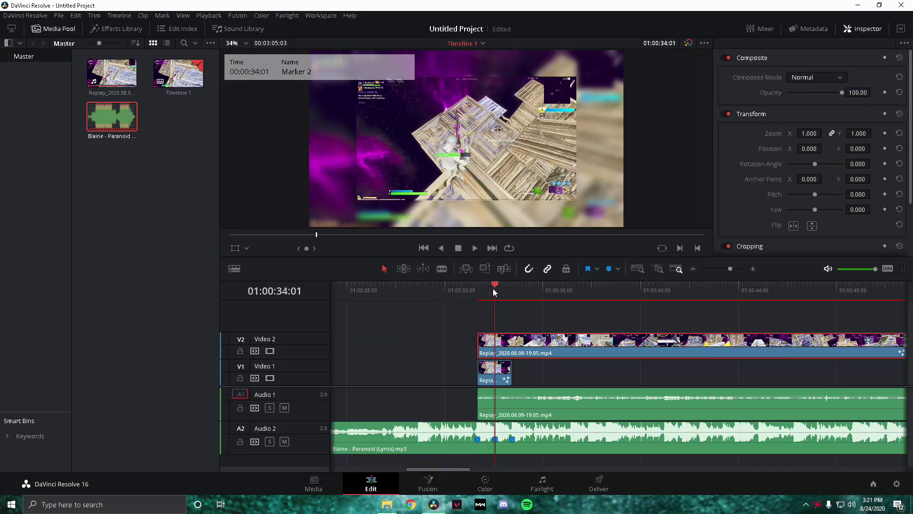
click(496, 440)
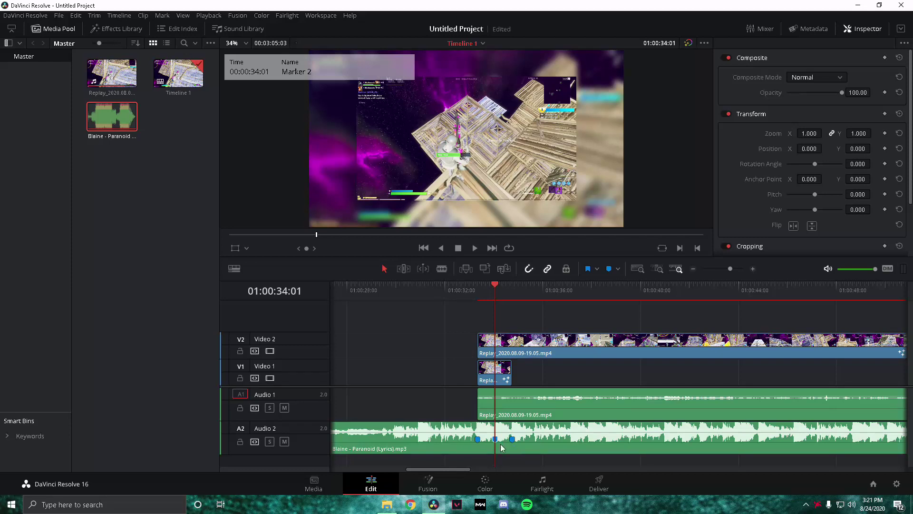
key(shift+v)
click(426, 478)
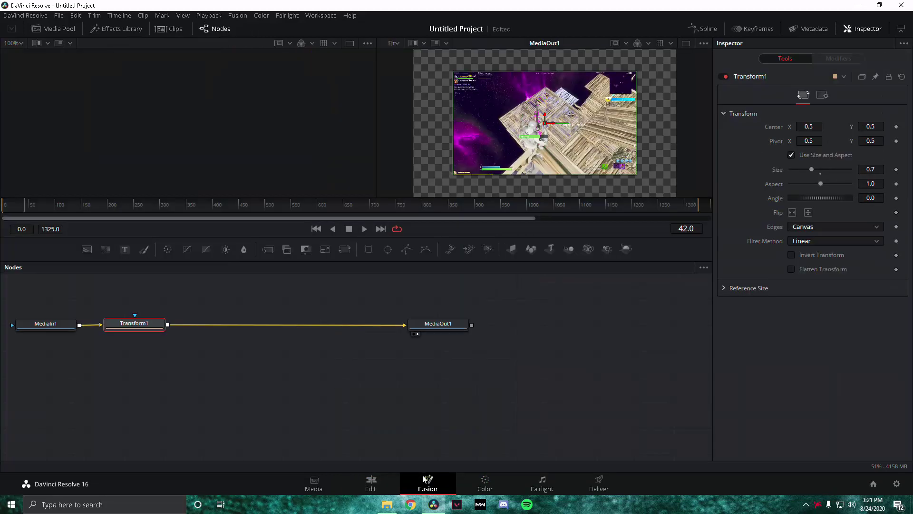
Step: Keyframe the clip's Size at 0.85 on frame 42, then return to the Edit page
click(896, 170)
key(Left)
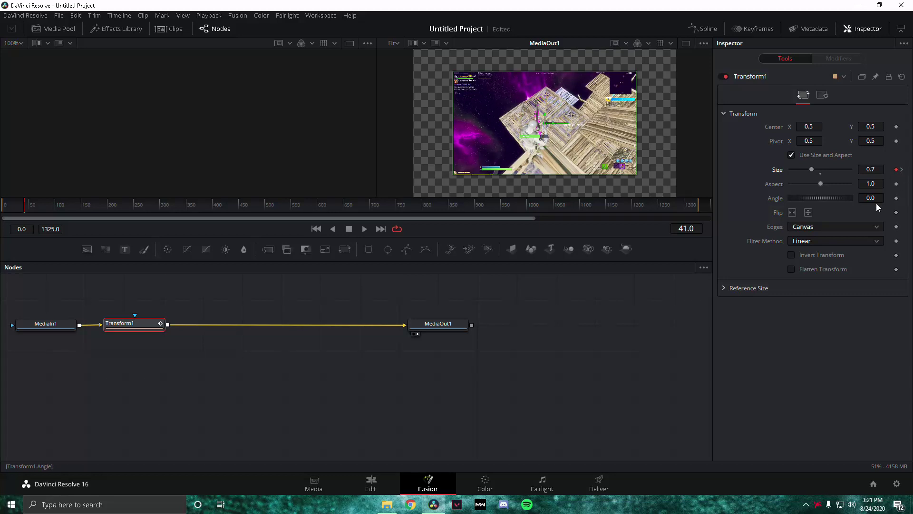
key(Right)
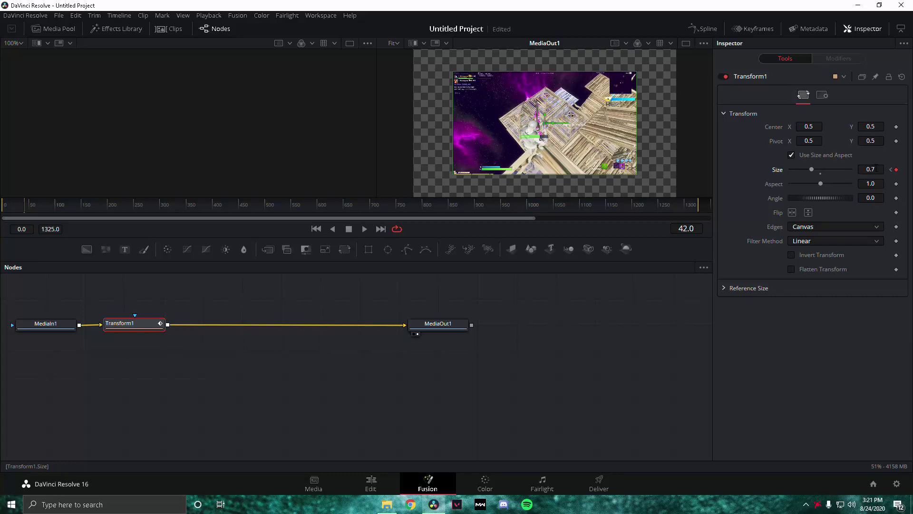
click(875, 168)
key(BackSpace)
text(.85)
key(Return)
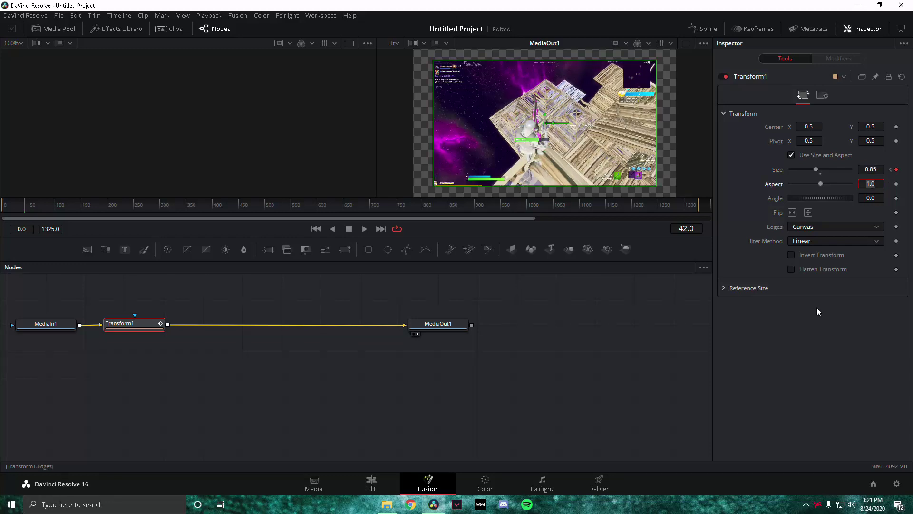
click(371, 481)
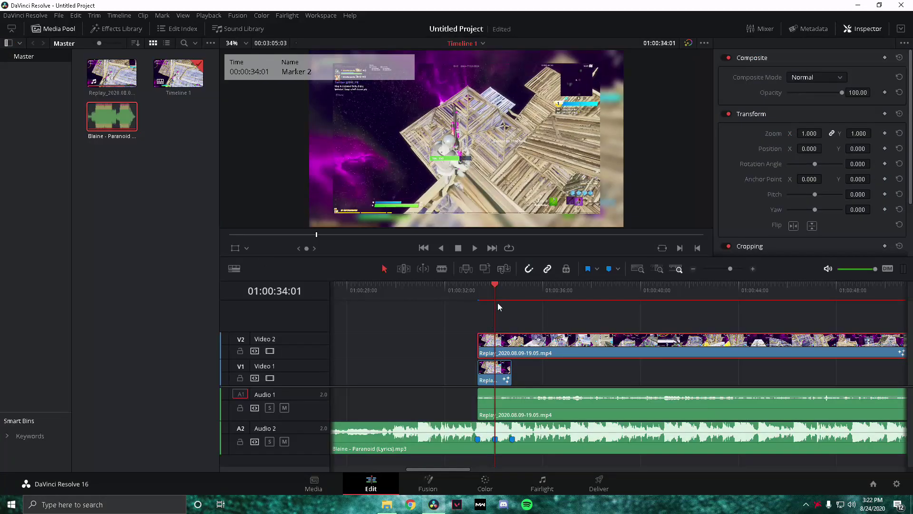
Step: At Marker 3, add a Fusion Size keyframe on frame 85 reset to 1.0, then return to Edit
key(shift+Down)
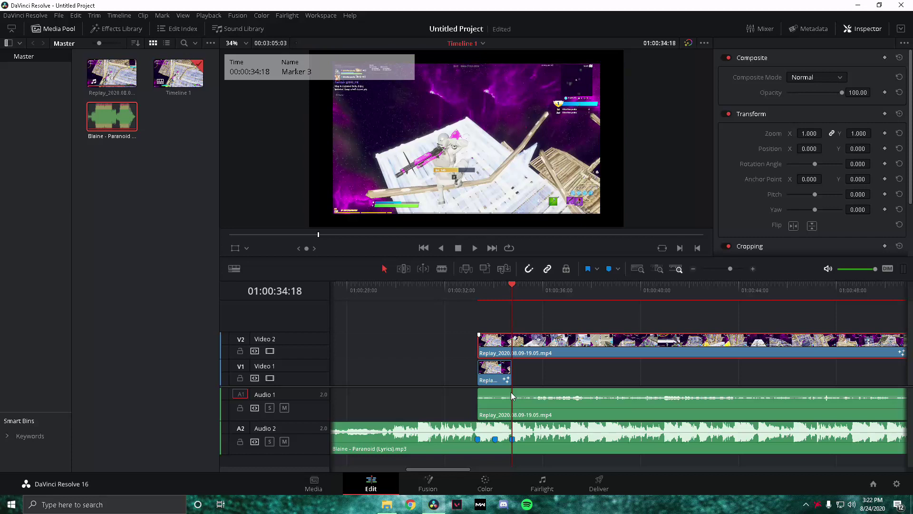
click(425, 477)
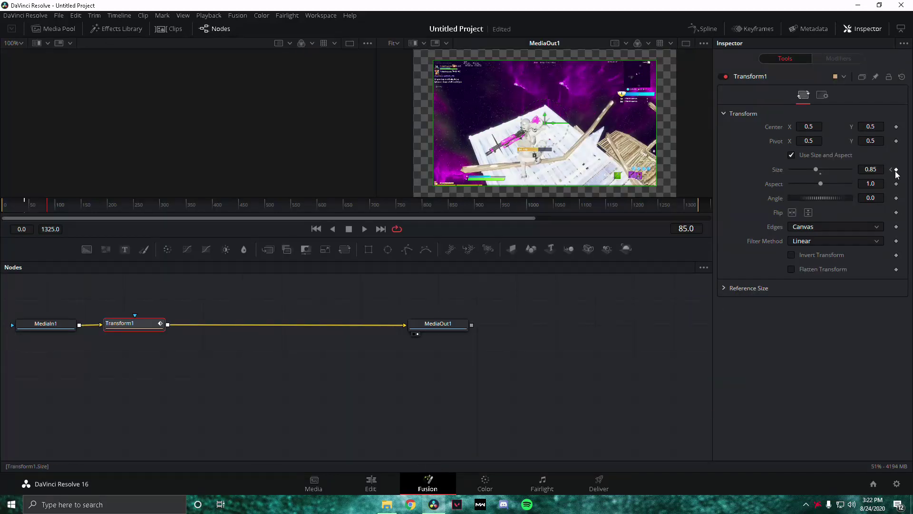
click(896, 170)
key(Left)
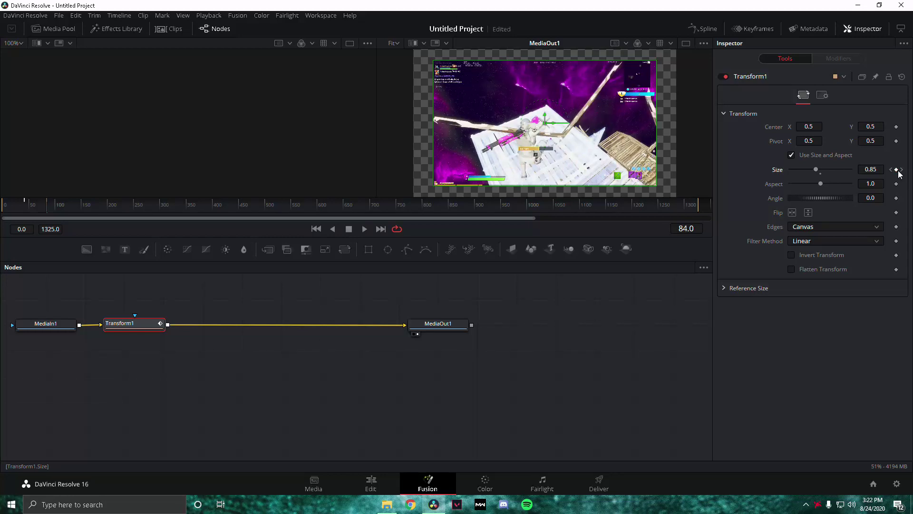
click(901, 170)
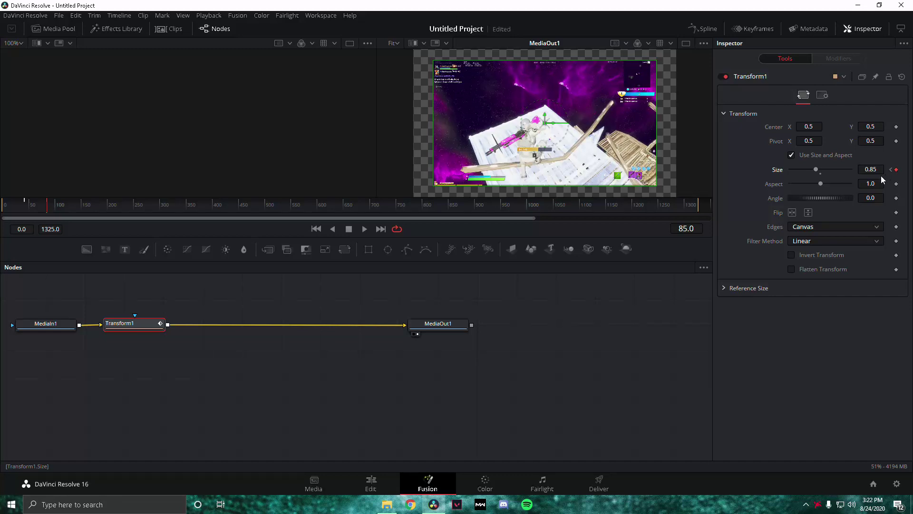
click(822, 174)
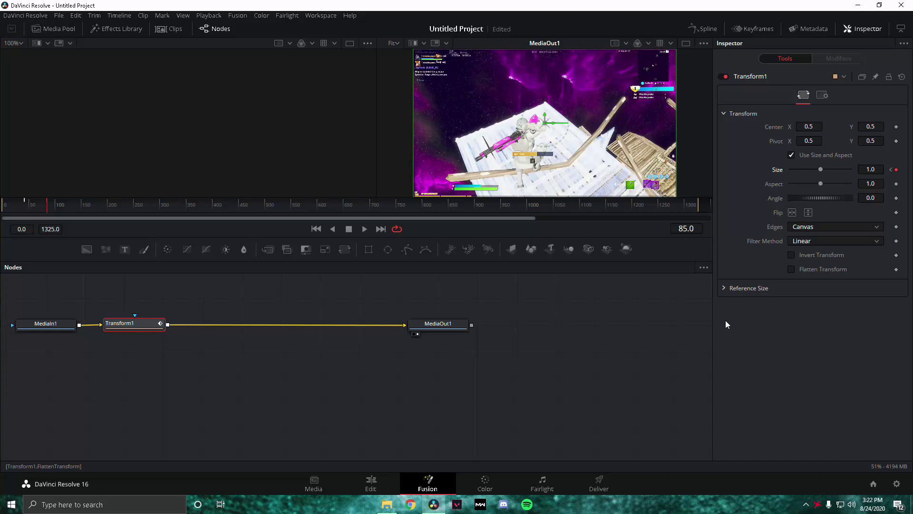
click(380, 480)
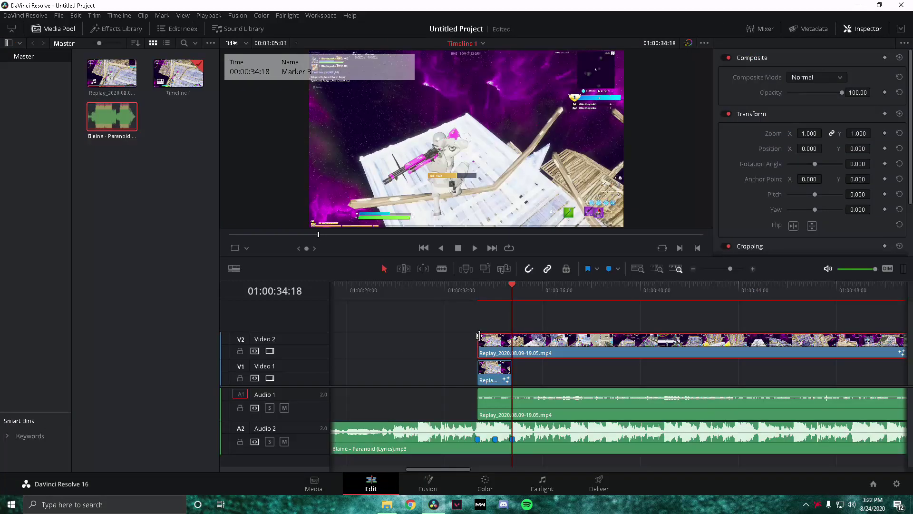
click(467, 287)
key(space)
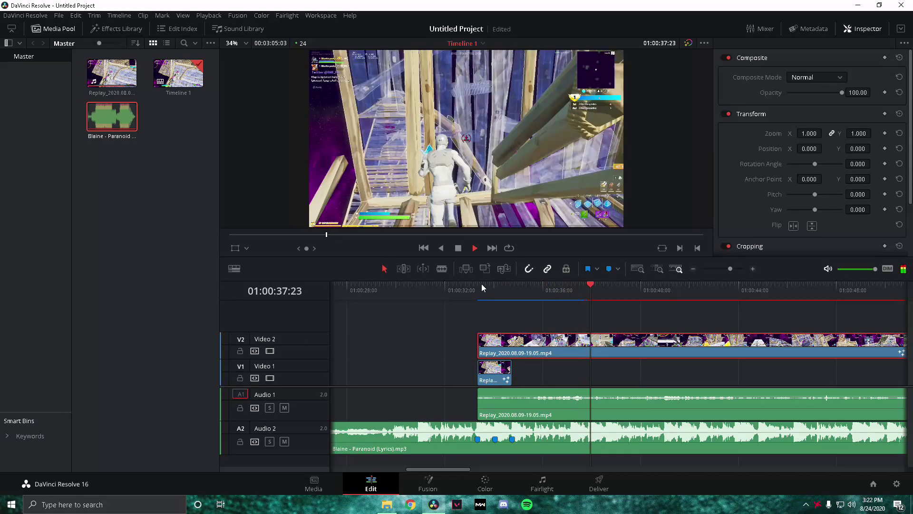
key(space)
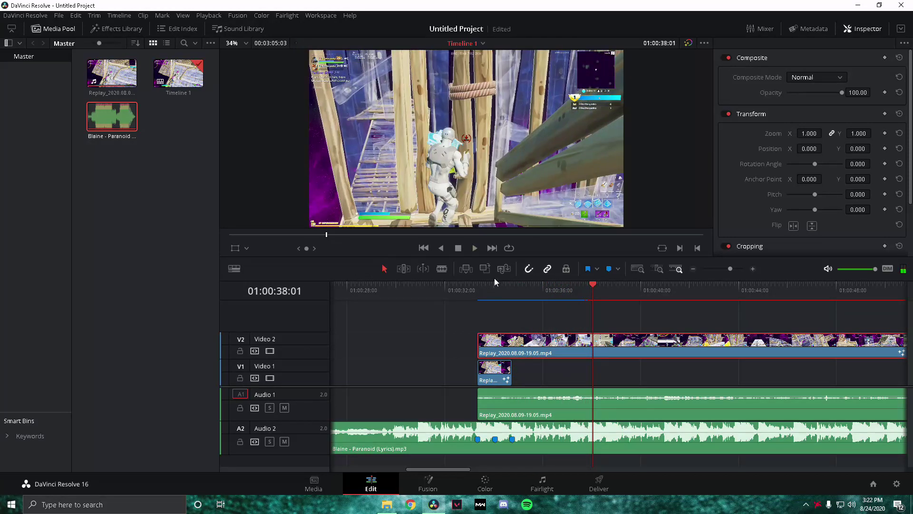